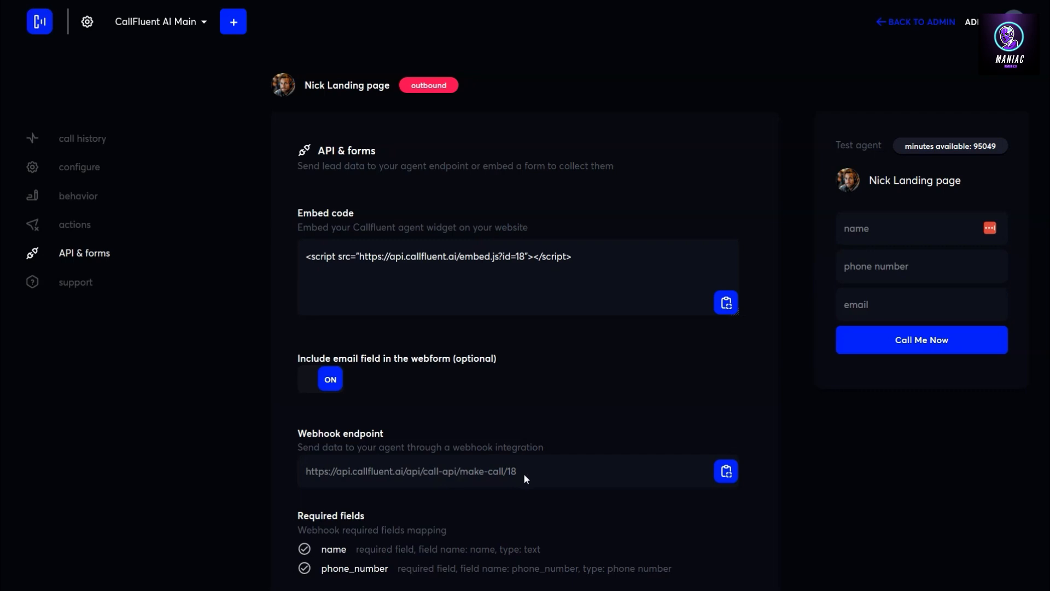
# Select and copy the CallFluent agent's webhook endpoint URL from the API & forms page.
pyautogui.moveTo(521, 472); pyautogui.dragTo(477, 471)
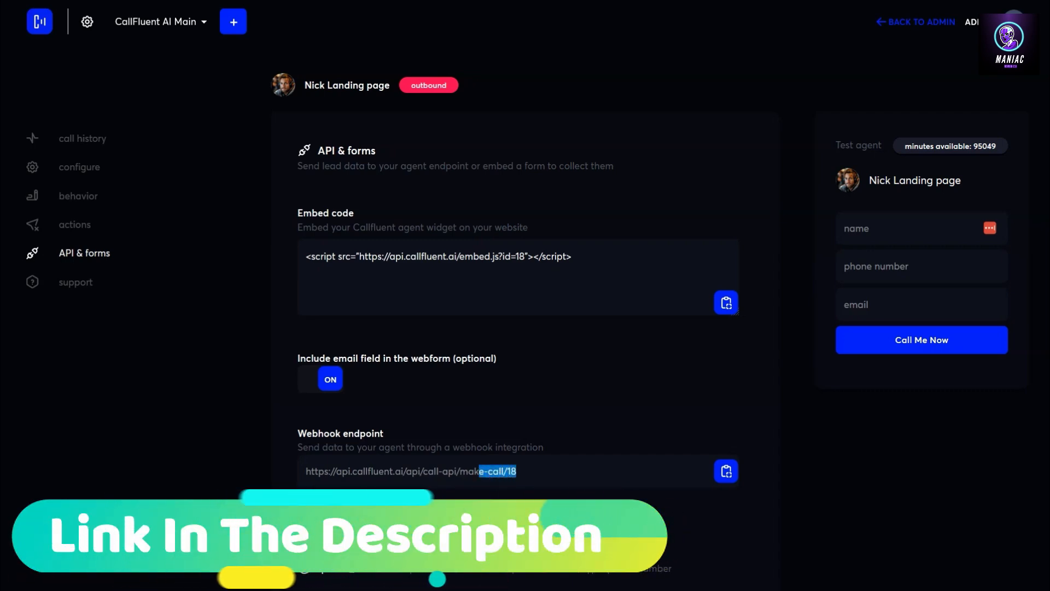
pyautogui.moveTo(525, 470); pyautogui.dragTo(455, 471)
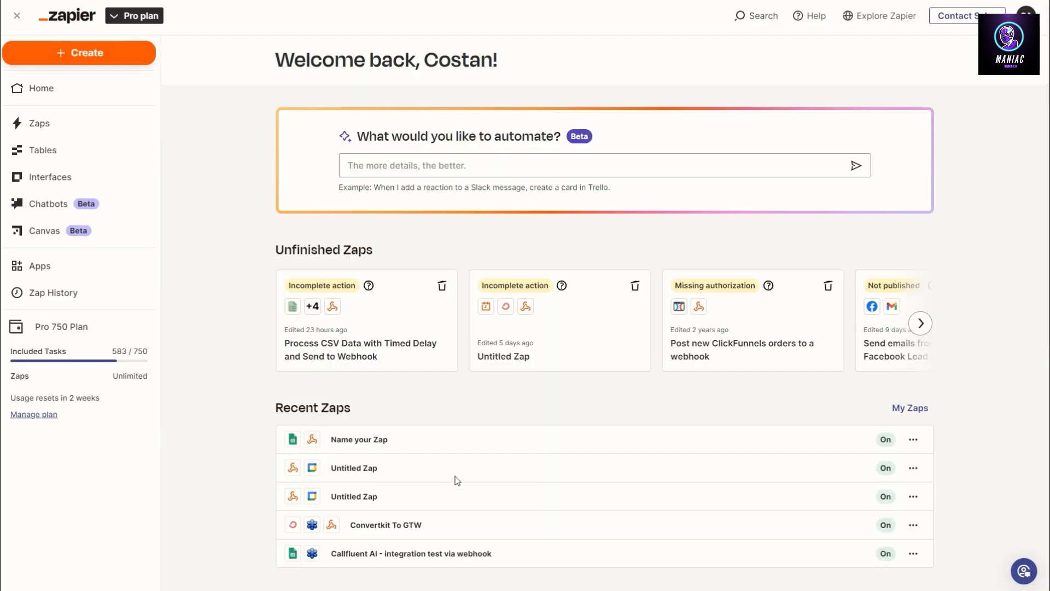
# Open the Google Sheets to Webhooks zap and choose to edit its existing draft.
pyautogui.click(371, 442)
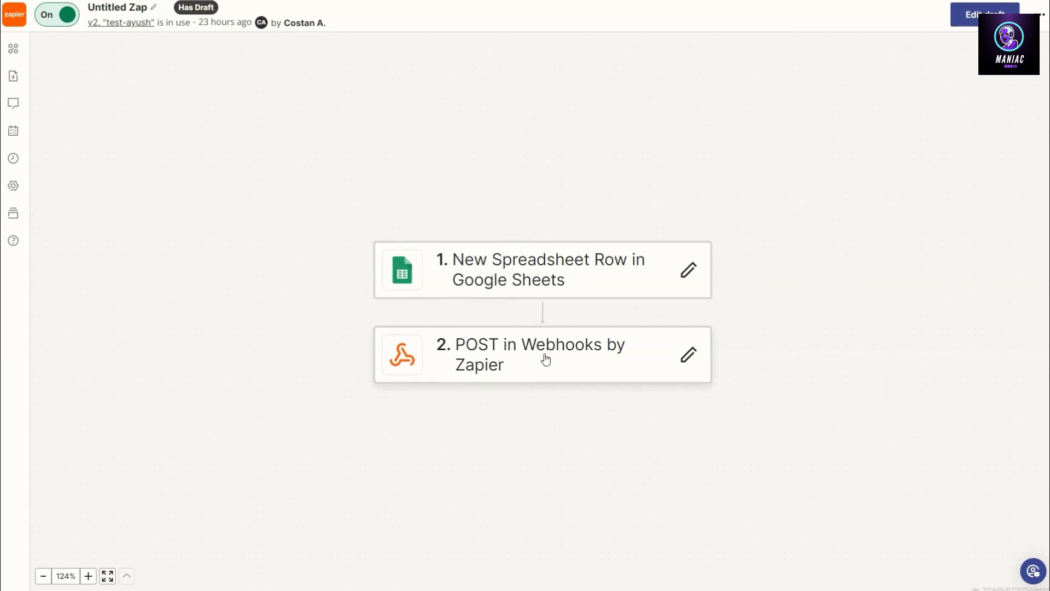
pyautogui.click(567, 276)
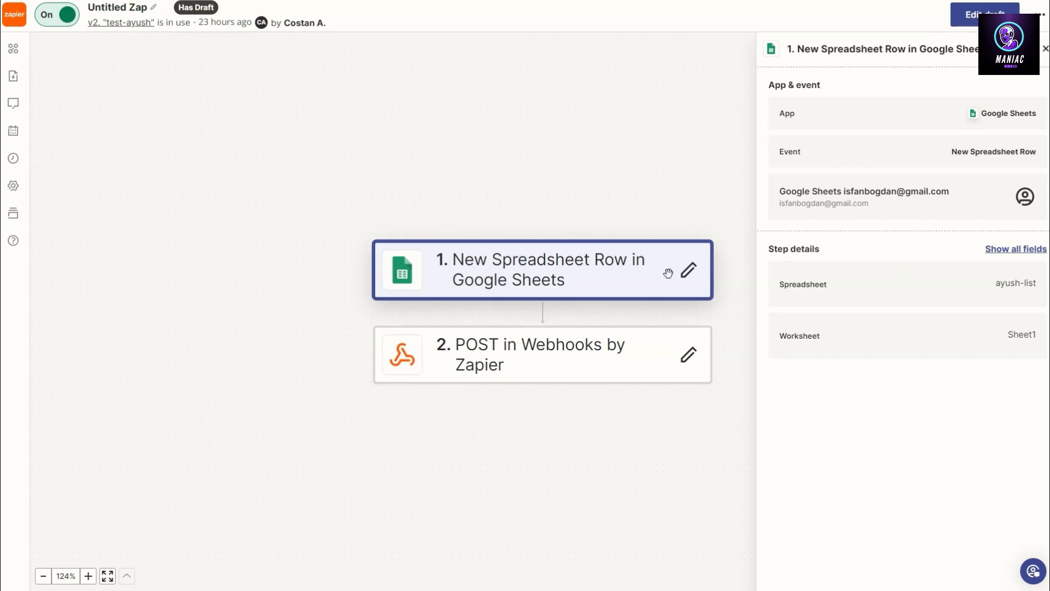
pyautogui.click(688, 270)
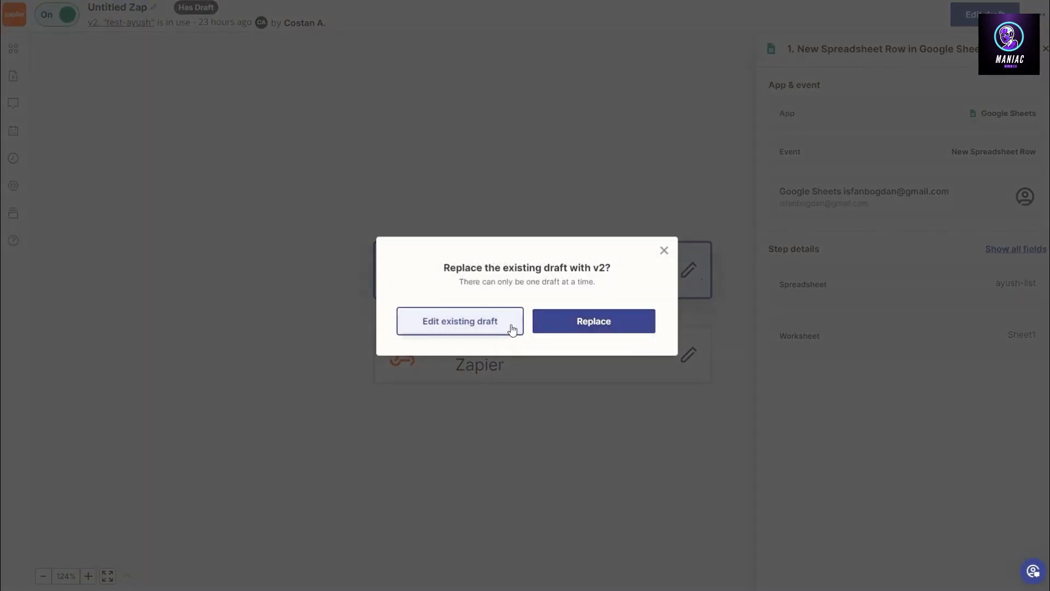
pyautogui.click(495, 326)
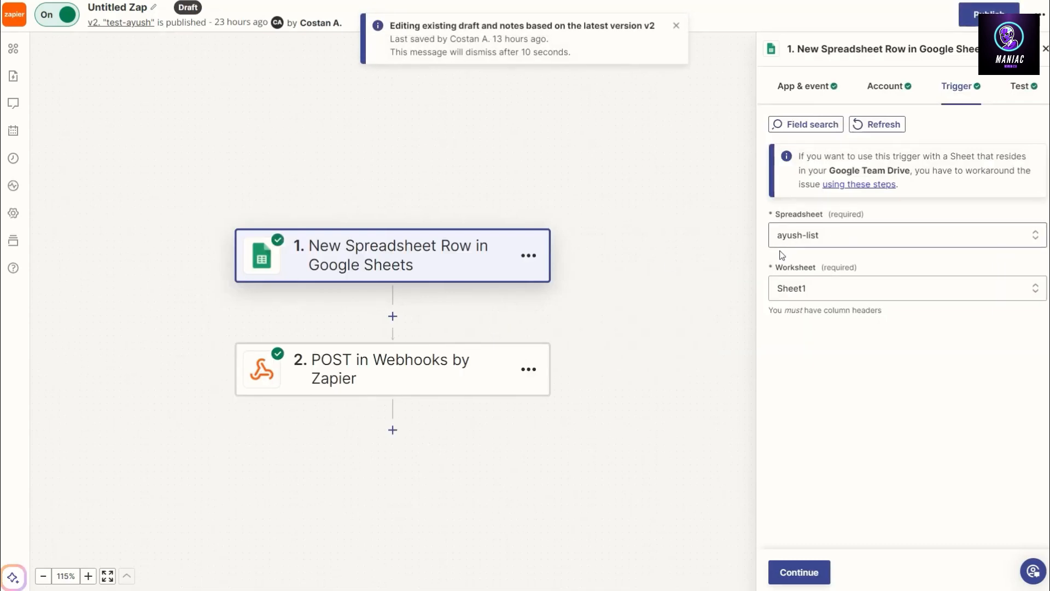
# Review the Google Sheets trigger's event, account and spreadsheet settings, keeping New Spreadsheet Row, and continue to testing.
pyautogui.click(787, 86)
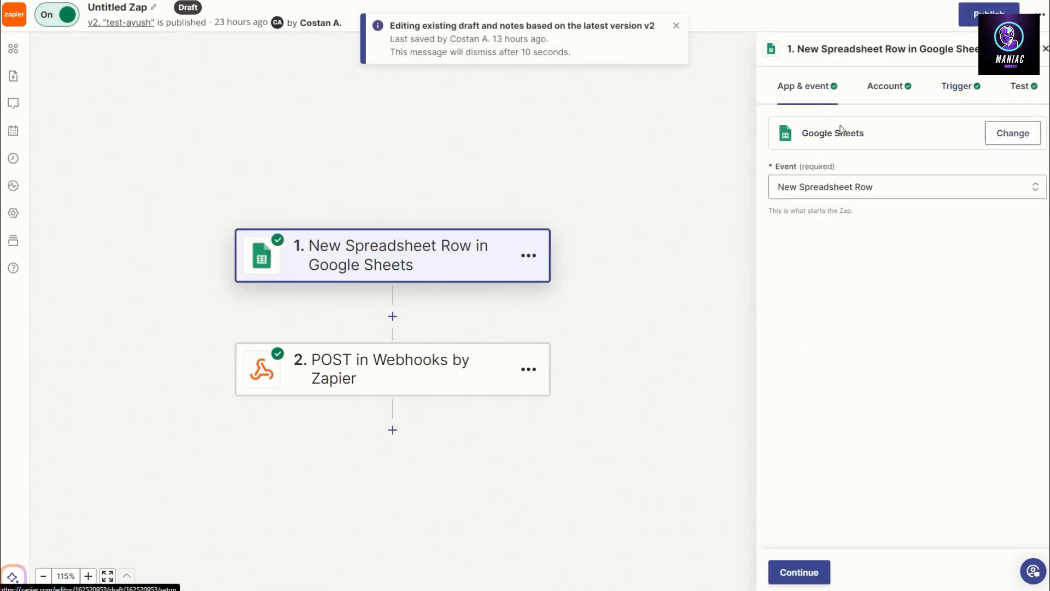
pyautogui.click(840, 187)
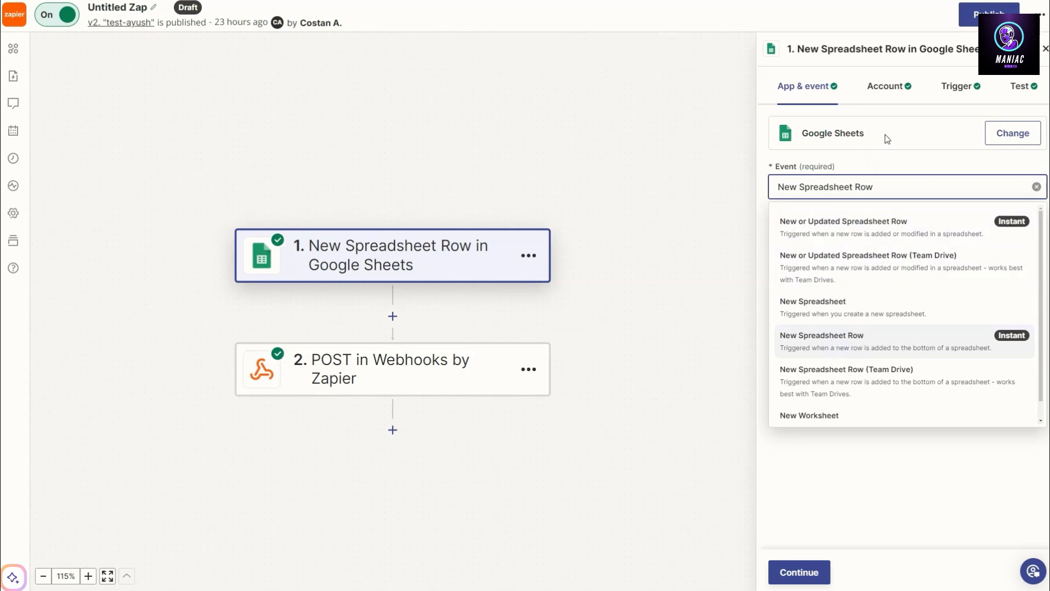
pyautogui.click(874, 546)
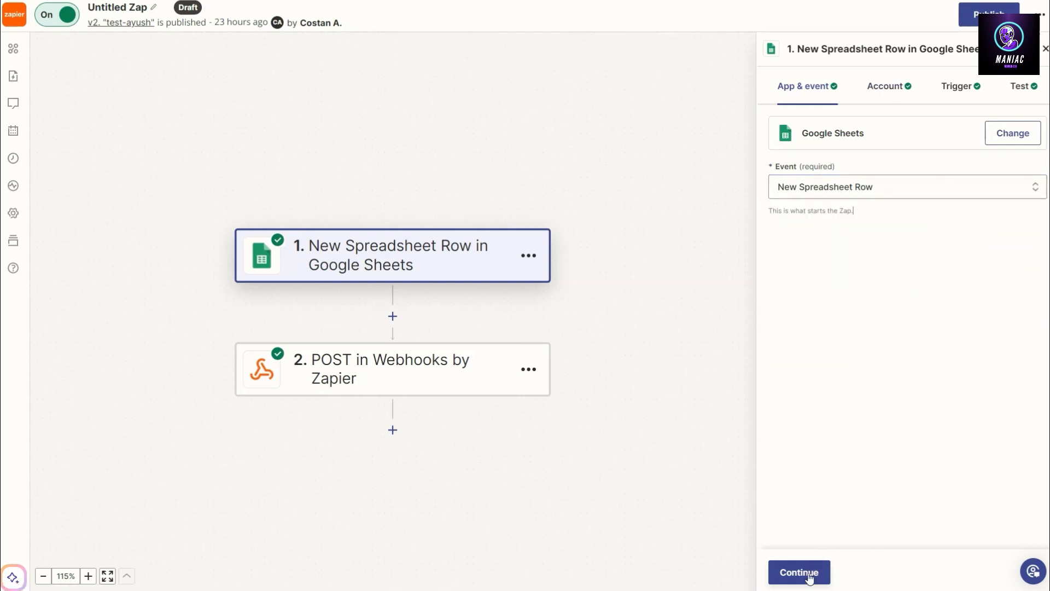
pyautogui.click(808, 577)
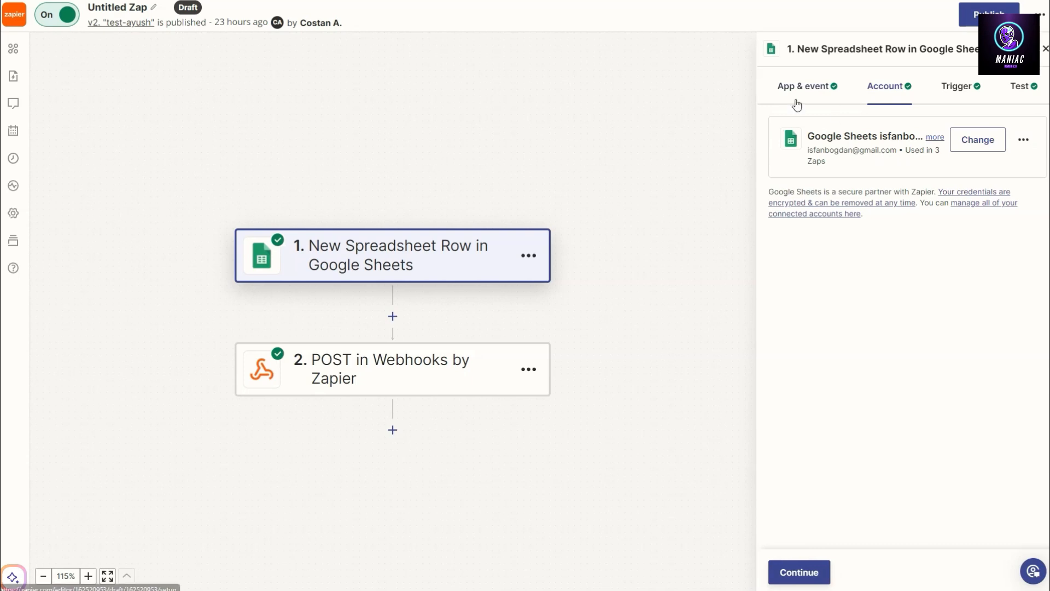
pyautogui.click(811, 89)
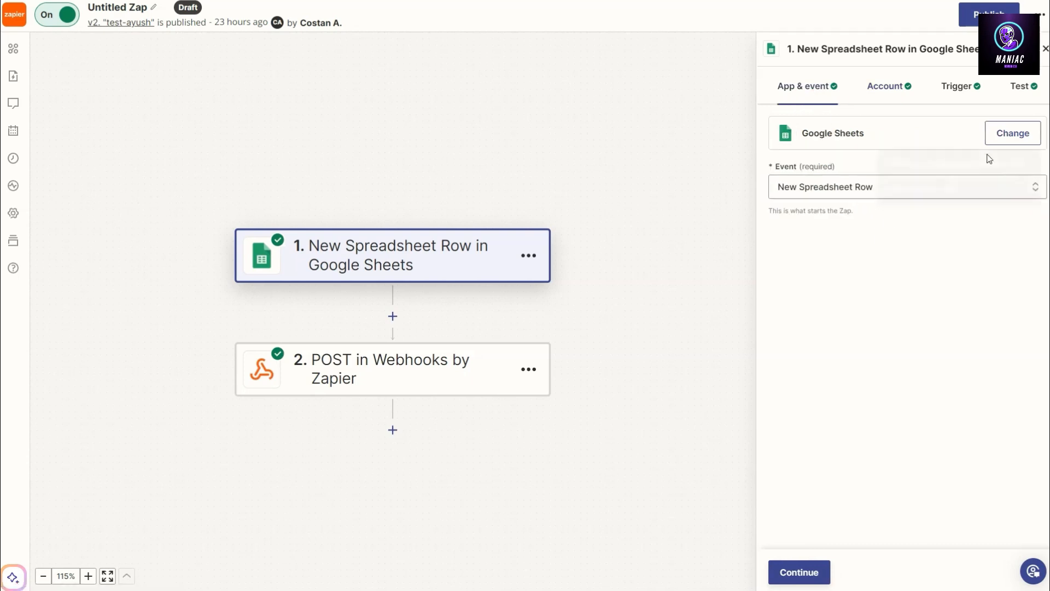
pyautogui.click(799, 570)
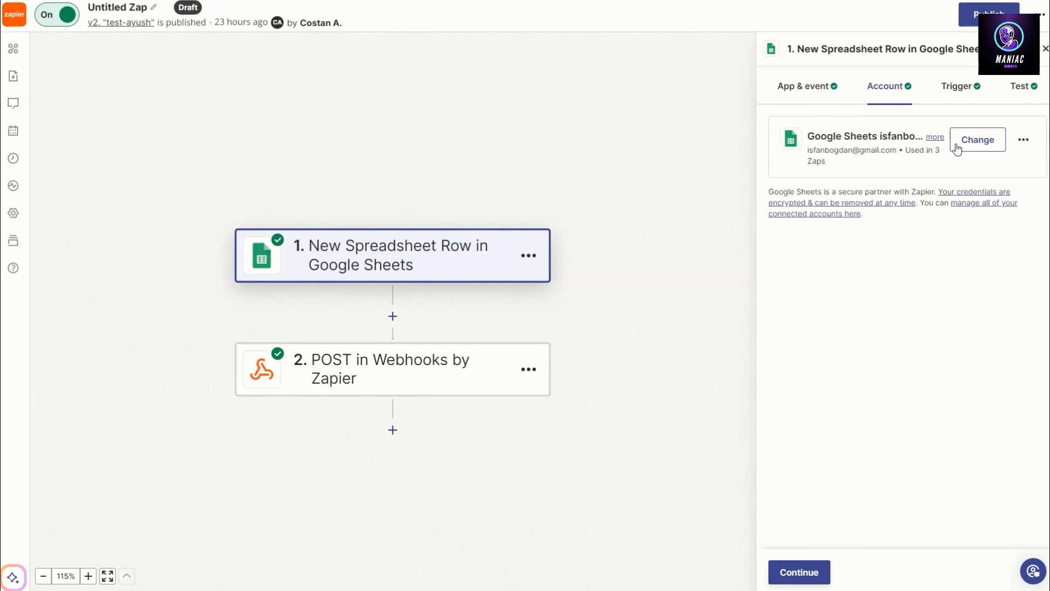
pyautogui.click(815, 570)
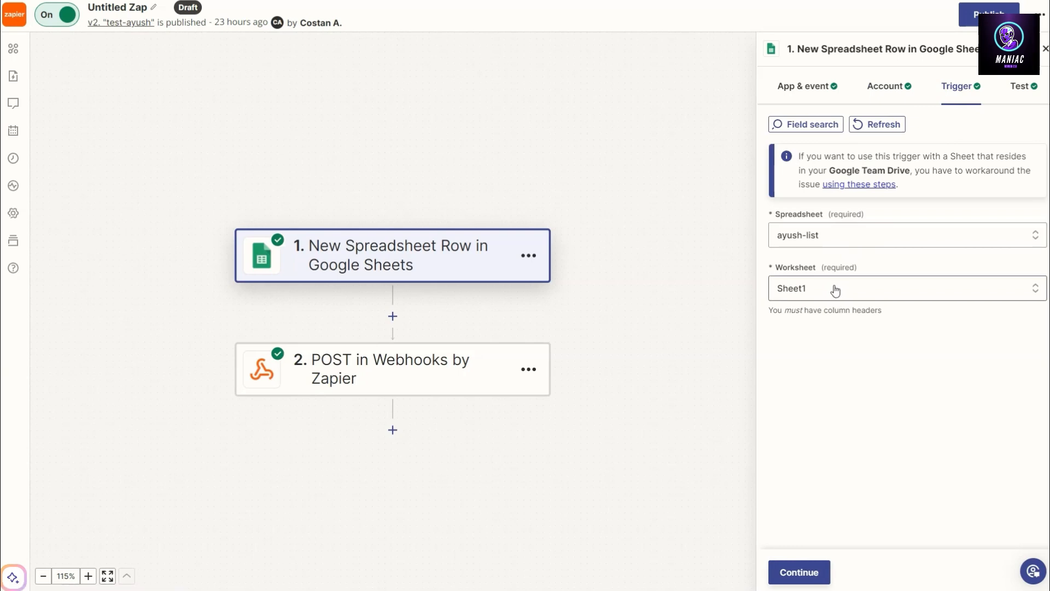
pyautogui.click(794, 569)
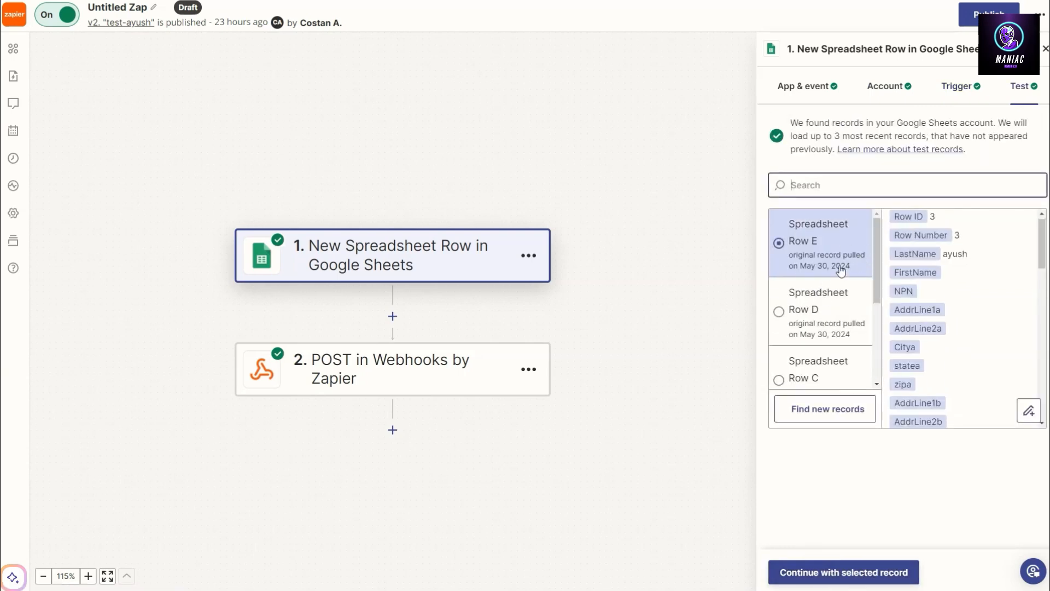
# Select the Spreadsheet Row D test record, inspect its fields, and continue with the selected record.
pyautogui.click(833, 174)
pyautogui.scroll(-2, 875, 243)
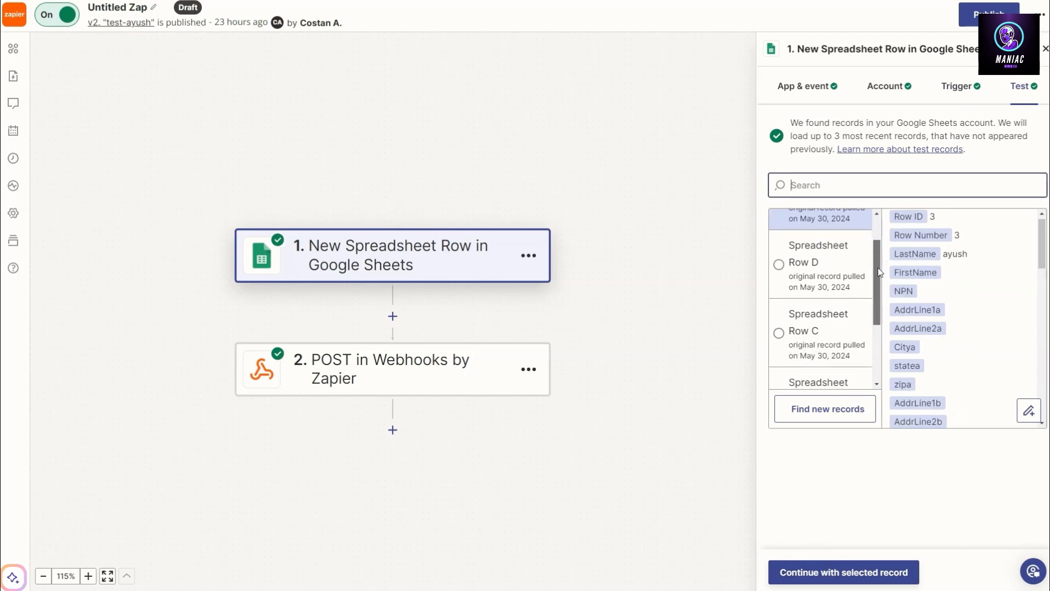
pyautogui.click(845, 254)
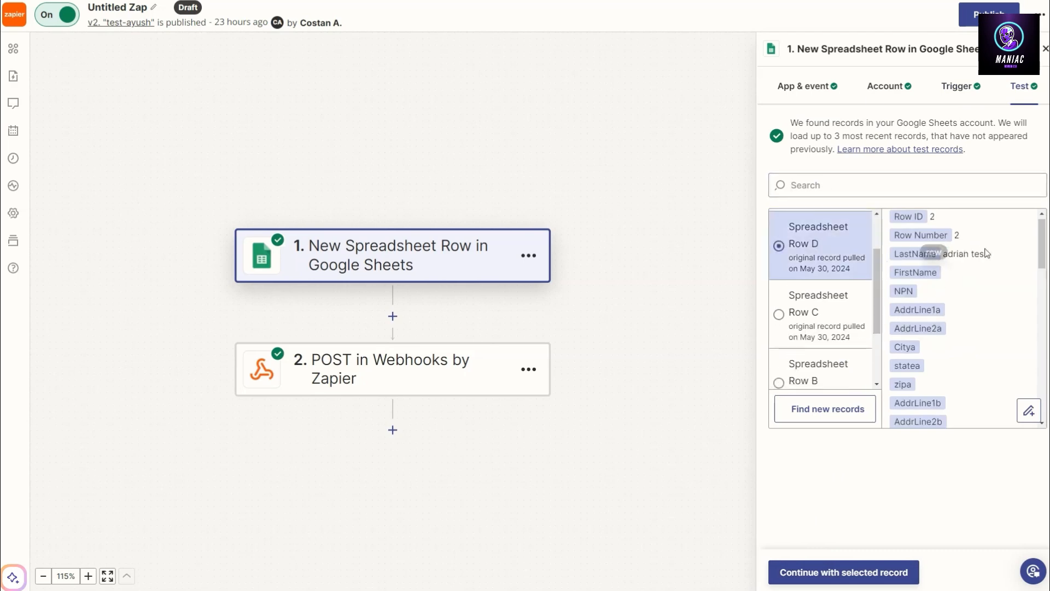
pyautogui.scroll(-10, 962, 262)
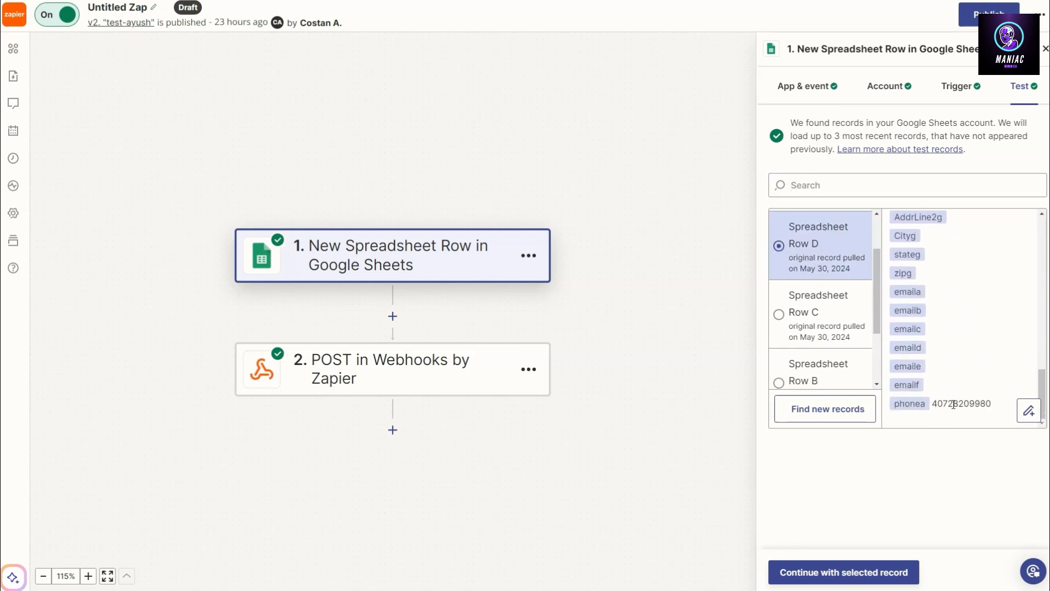
pyautogui.scroll(10, 911, 279)
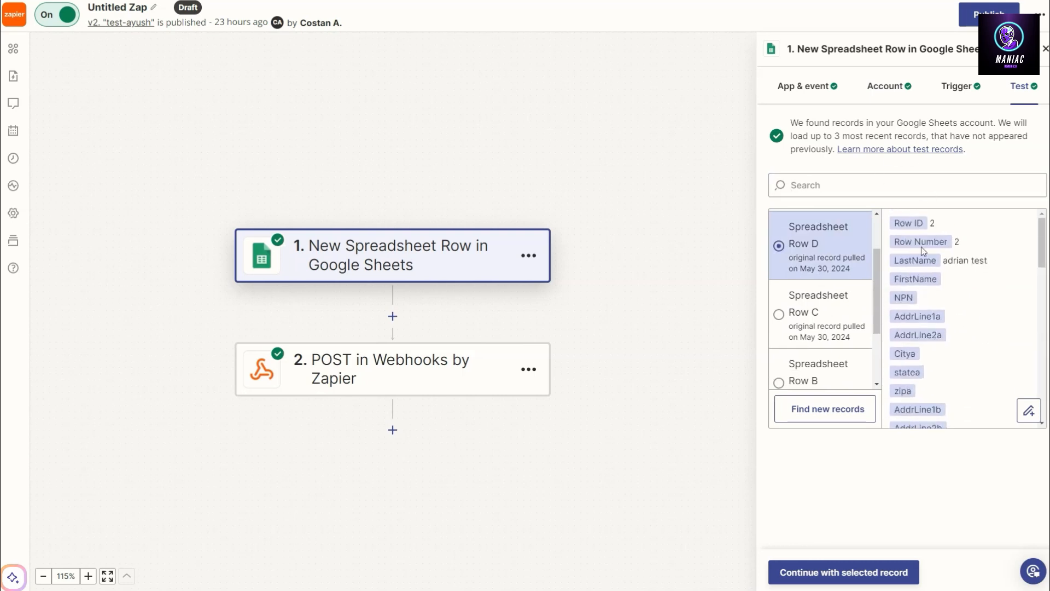
pyautogui.click(842, 581)
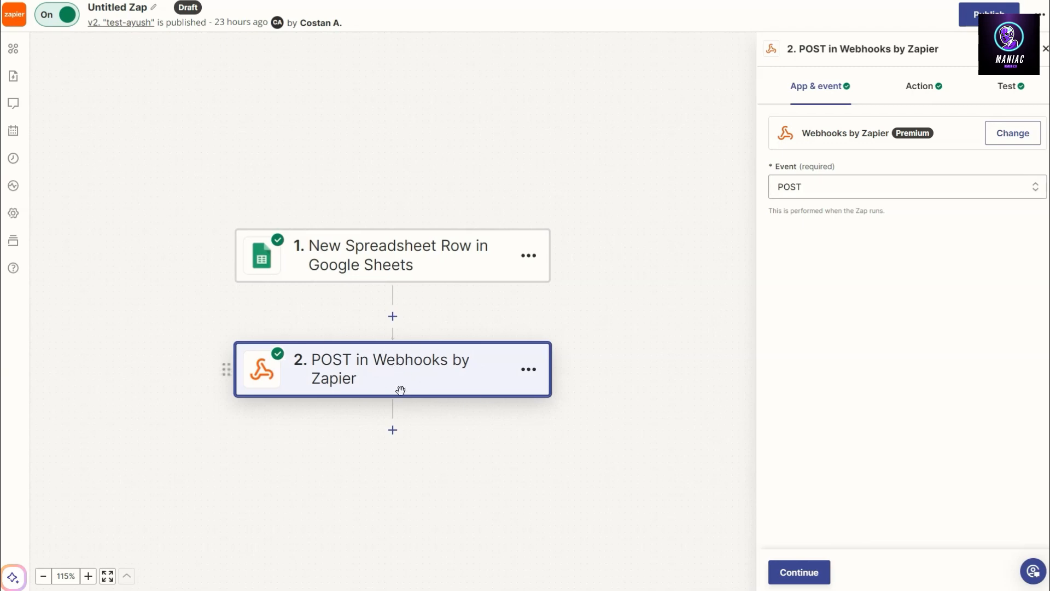
# Set the webhook action event to POST and continue to the action settings.
pyautogui.click(812, 188)
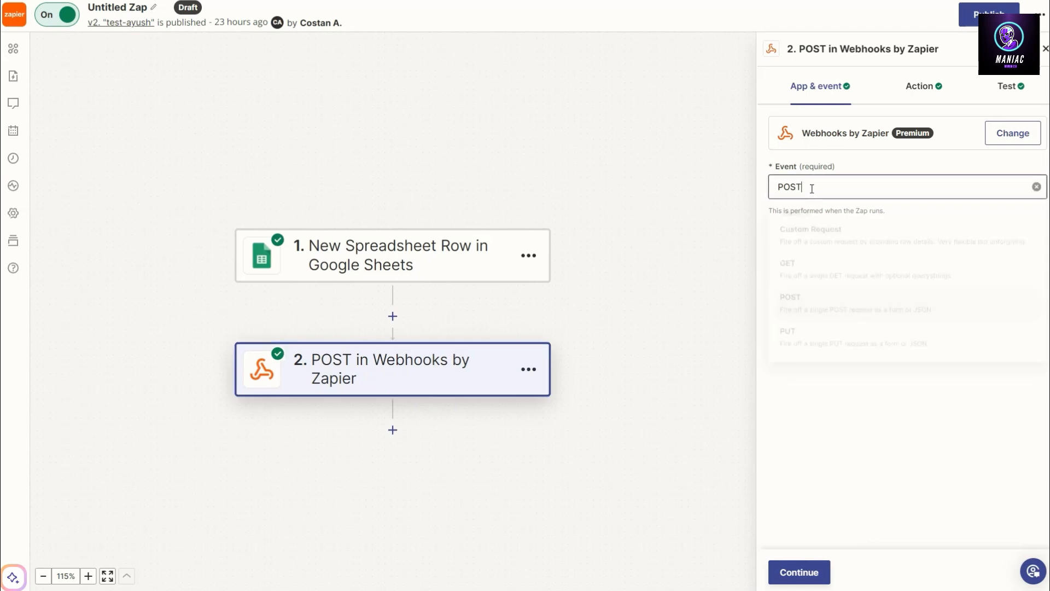
pyautogui.click(813, 314)
pyautogui.click(797, 572)
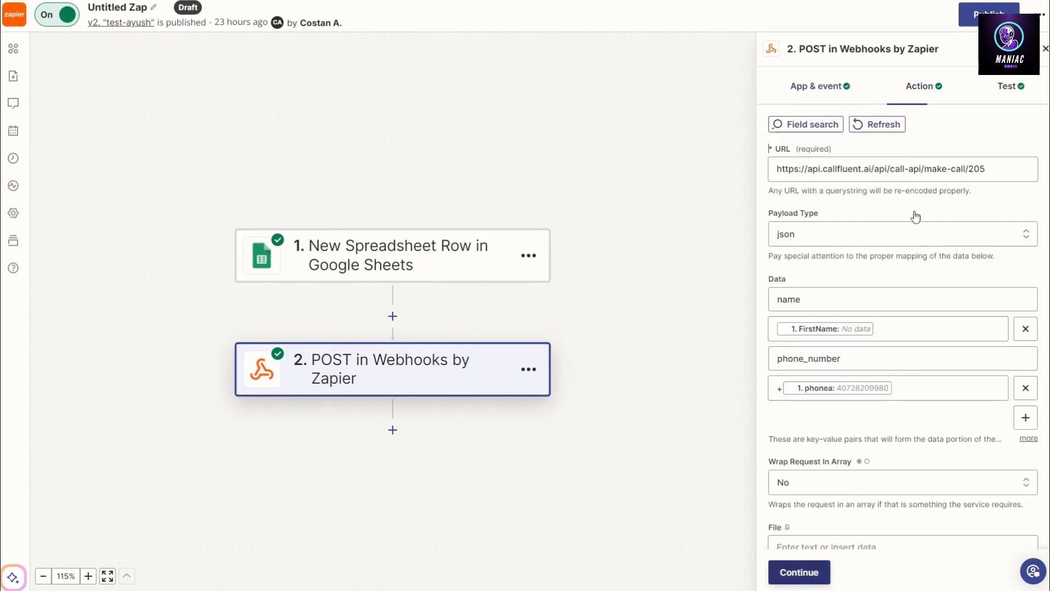
# Replace the webhook URL with the copied CallFluent endpoint ending in make-call/18.
pyautogui.tripleClick(830, 169)
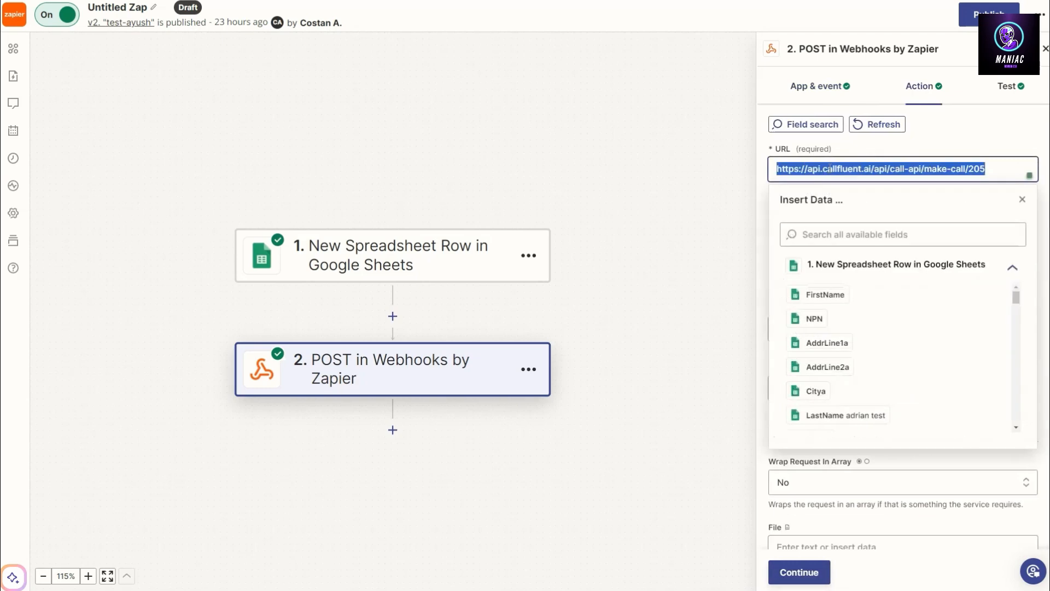
pyautogui.hotkey('ctrl', 'v')
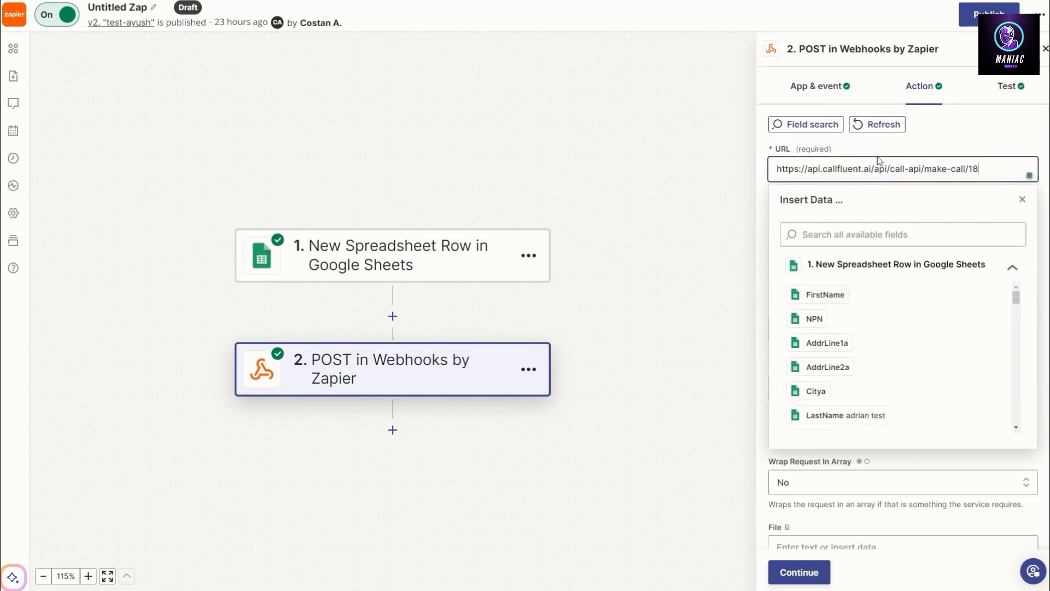
pyautogui.click(923, 150)
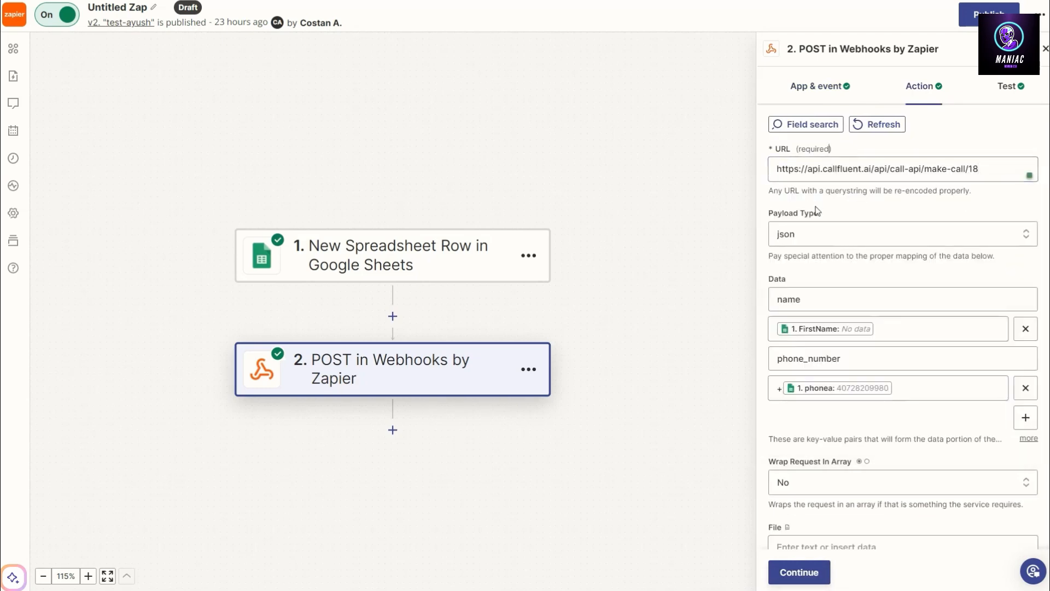
# Review the Payload Type options, leaving it set to json.
pyautogui.click(847, 238)
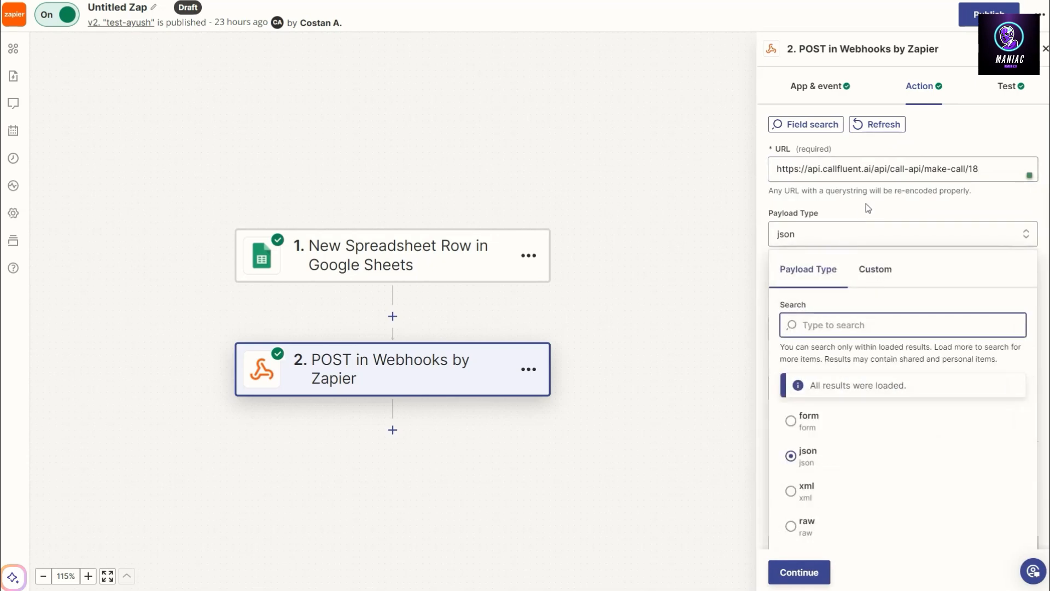
pyautogui.click(877, 221)
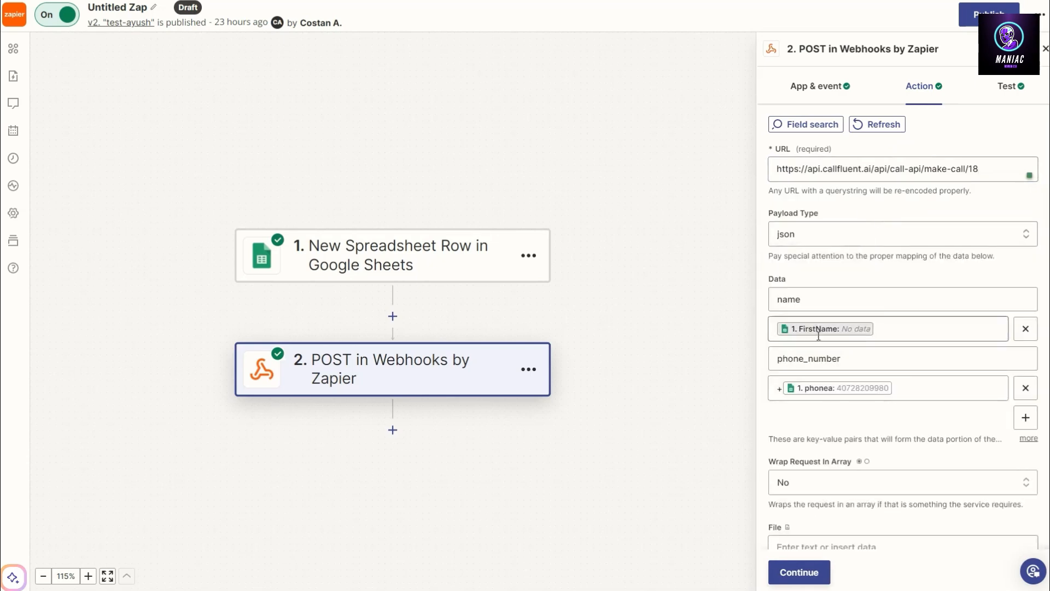
pyautogui.click(849, 240)
pyautogui.click(873, 269)
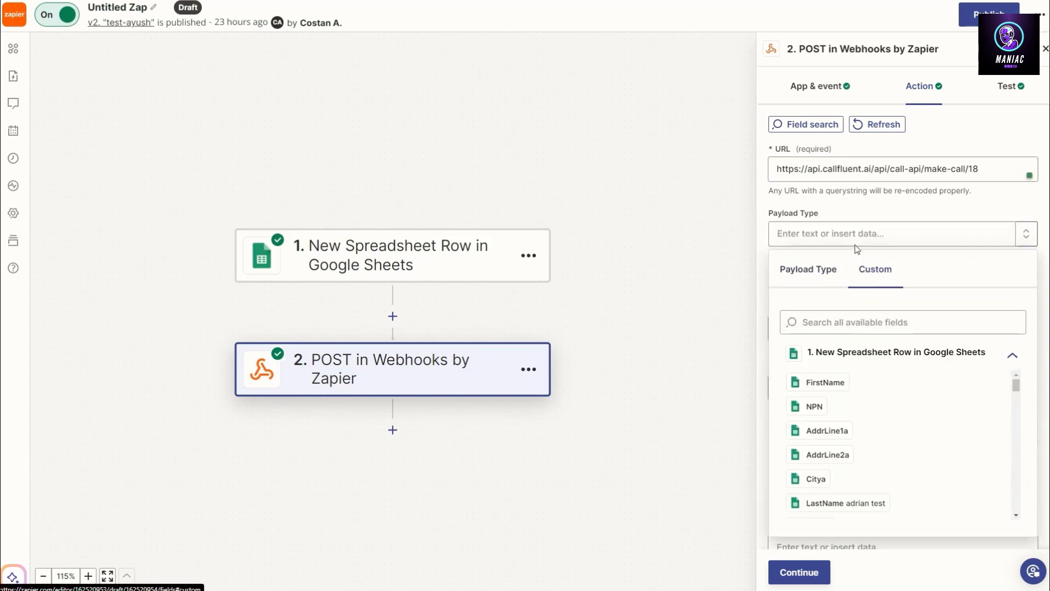
pyautogui.click(858, 221)
pyautogui.click(845, 237)
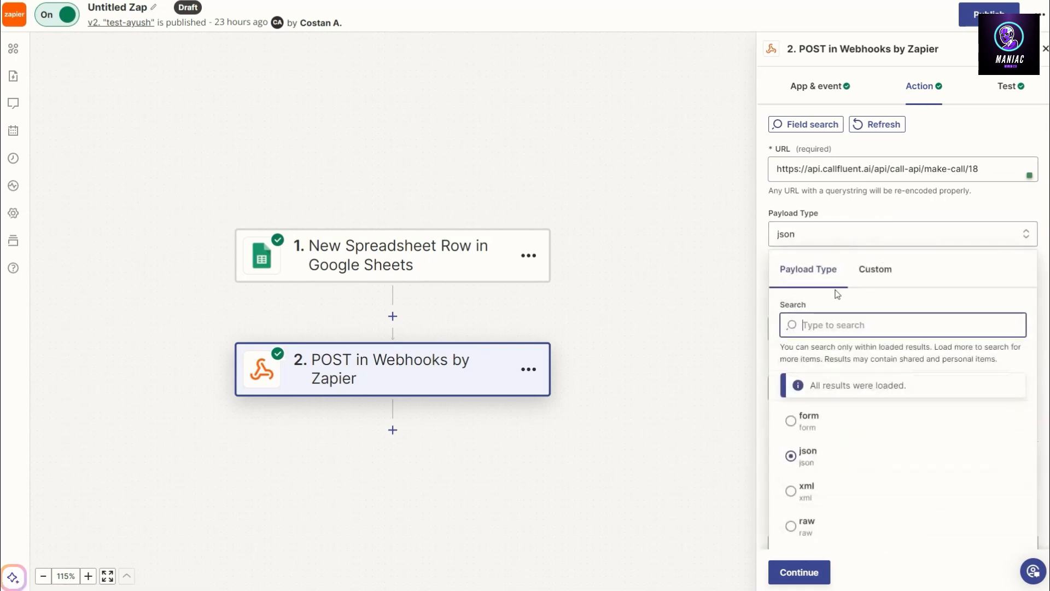
pyautogui.click(870, 221)
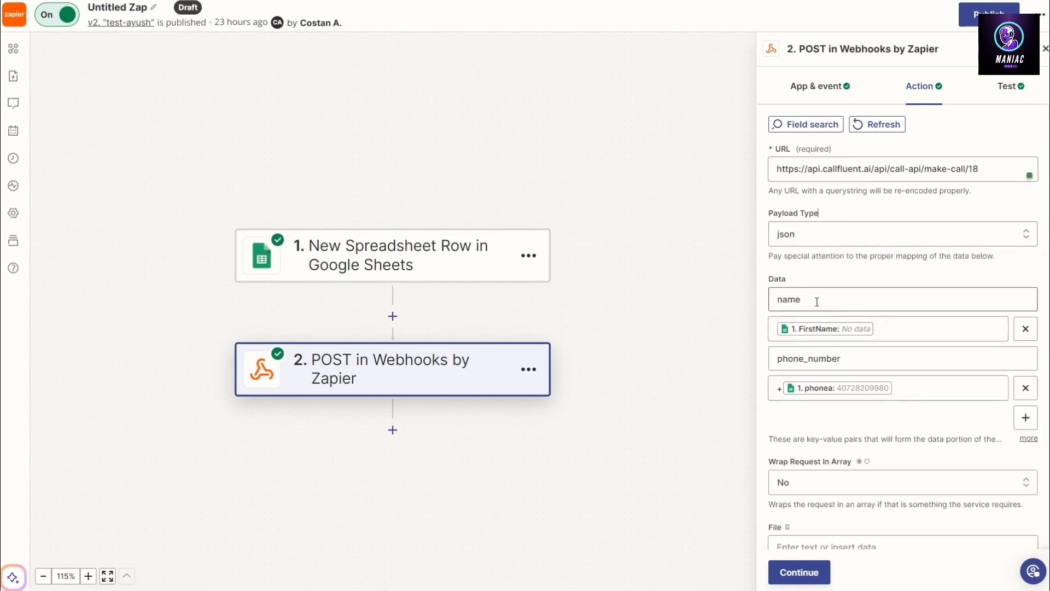
# Compare the webhook data keys with the required and optional field names listed on the CallFluent page.
pyautogui.doubleClick(791, 299)
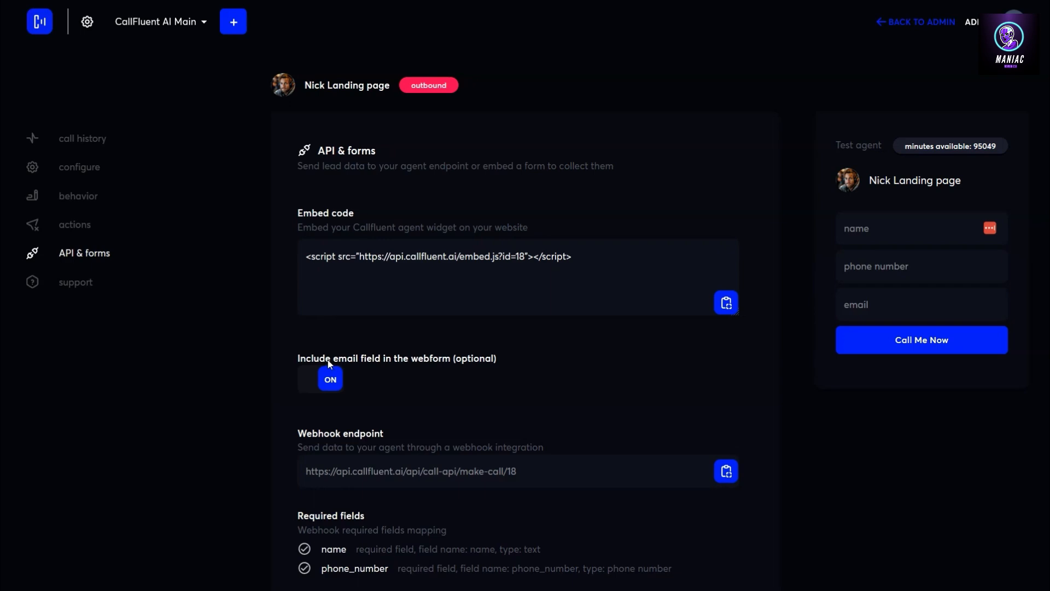
pyautogui.scroll(-2, 330, 363)
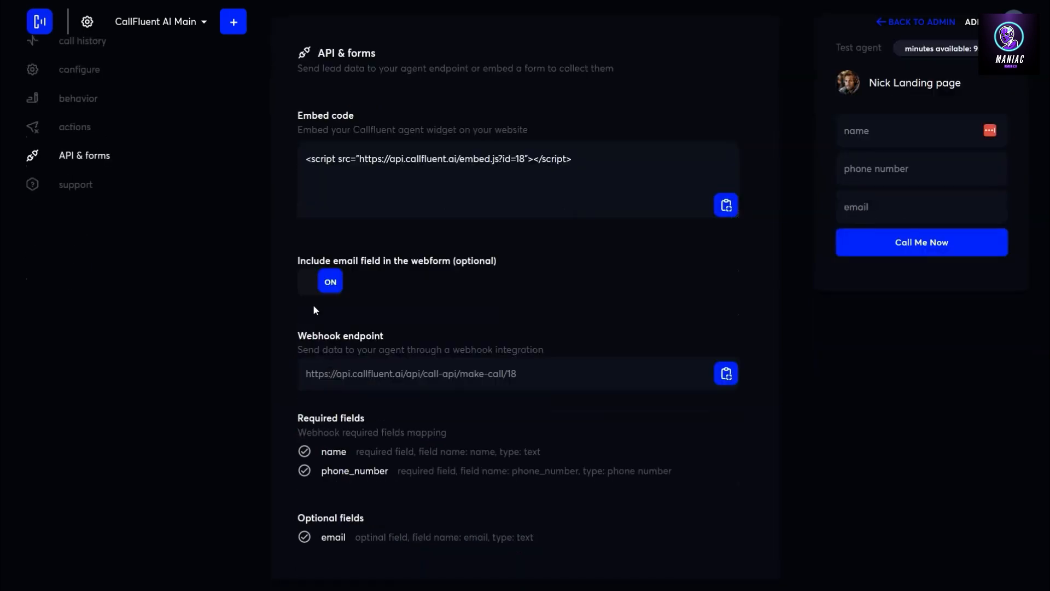
pyautogui.moveTo(330, 448); pyautogui.dragTo(388, 475)
pyautogui.moveTo(319, 539); pyautogui.dragTo(349, 529)
pyautogui.click(322, 472)
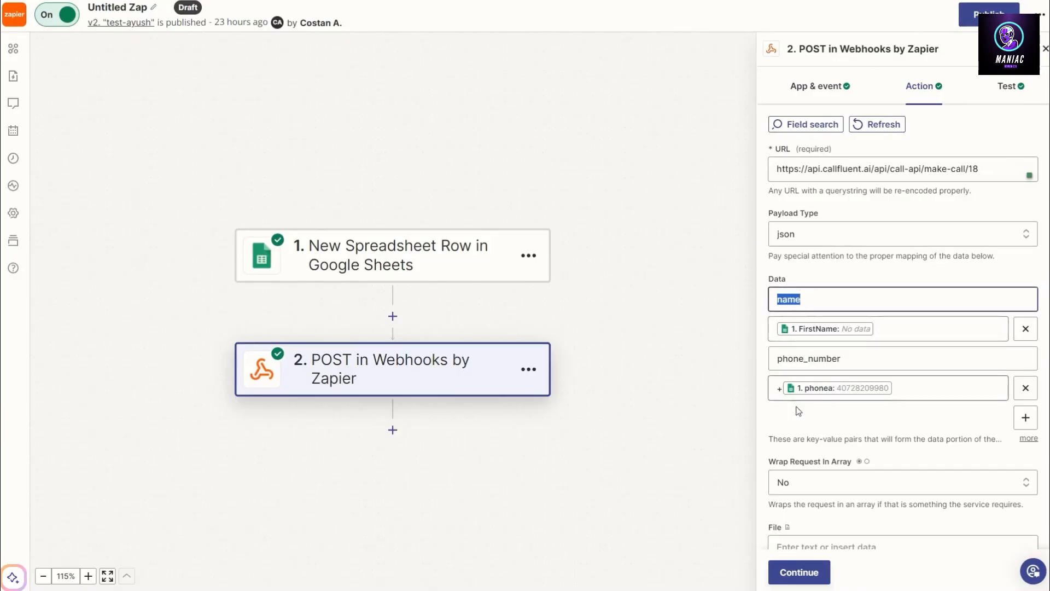
# Add an email data key mapped to the spreadsheet row's emaild column, then continue to the webhook test.
pyautogui.click(1024, 418)
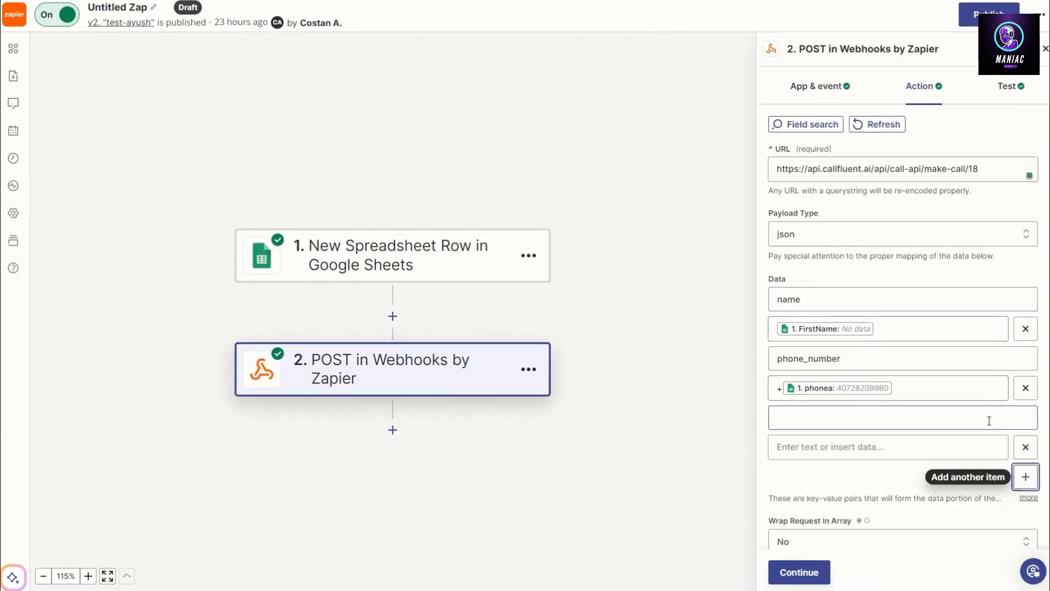
pyautogui.click(817, 420)
pyautogui.write('email')
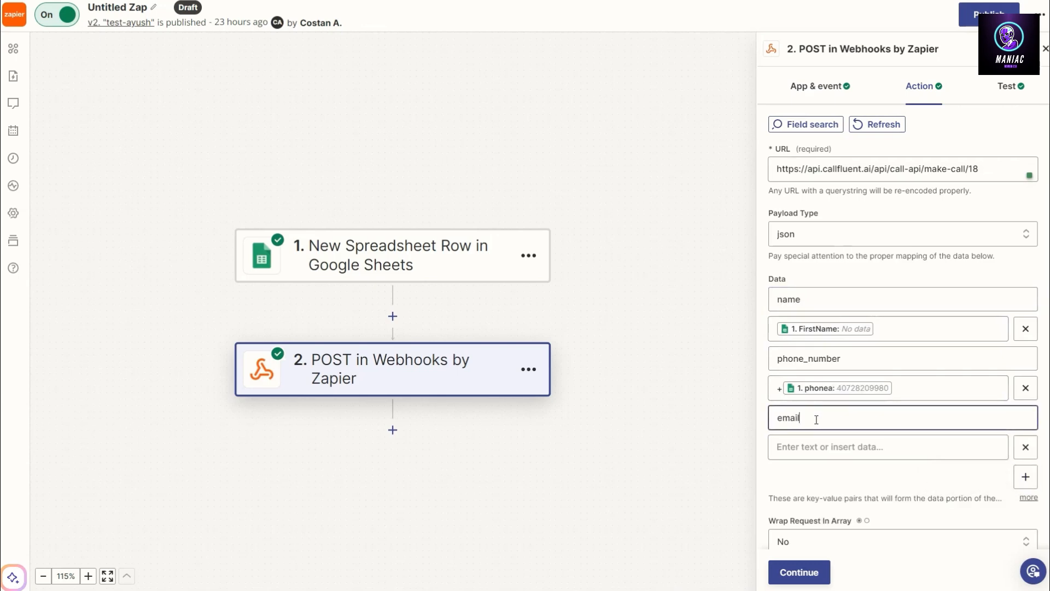
pyautogui.click(917, 448)
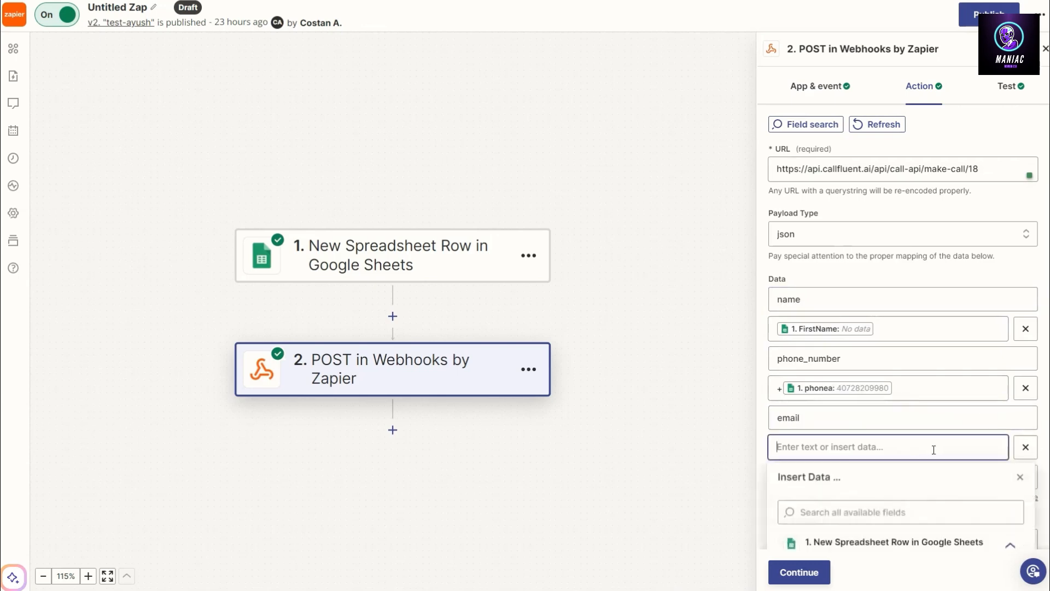
pyautogui.scroll(-3, 886, 500)
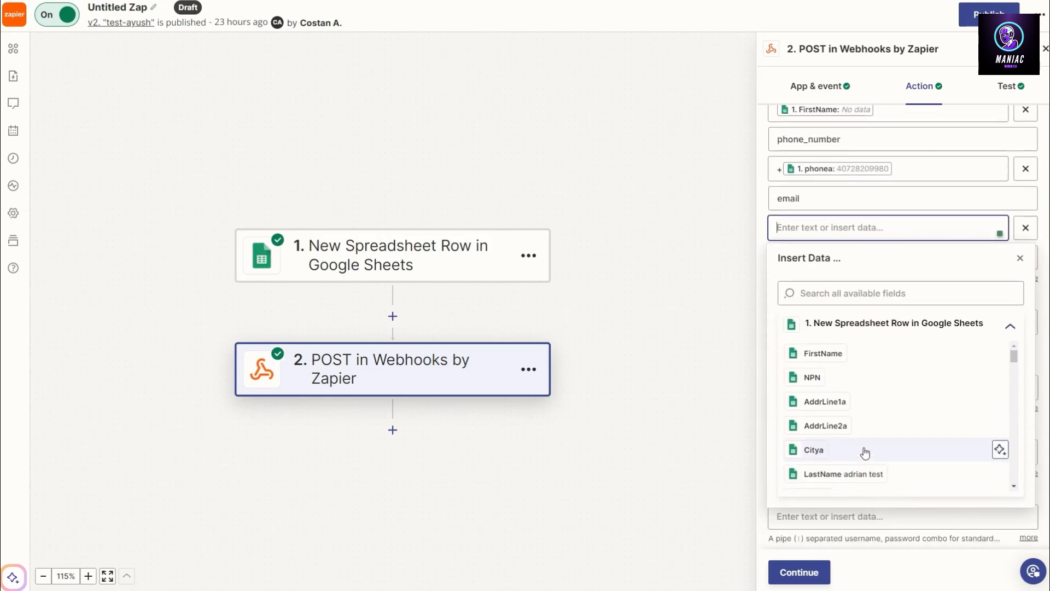
pyautogui.scroll(-5, 842, 400)
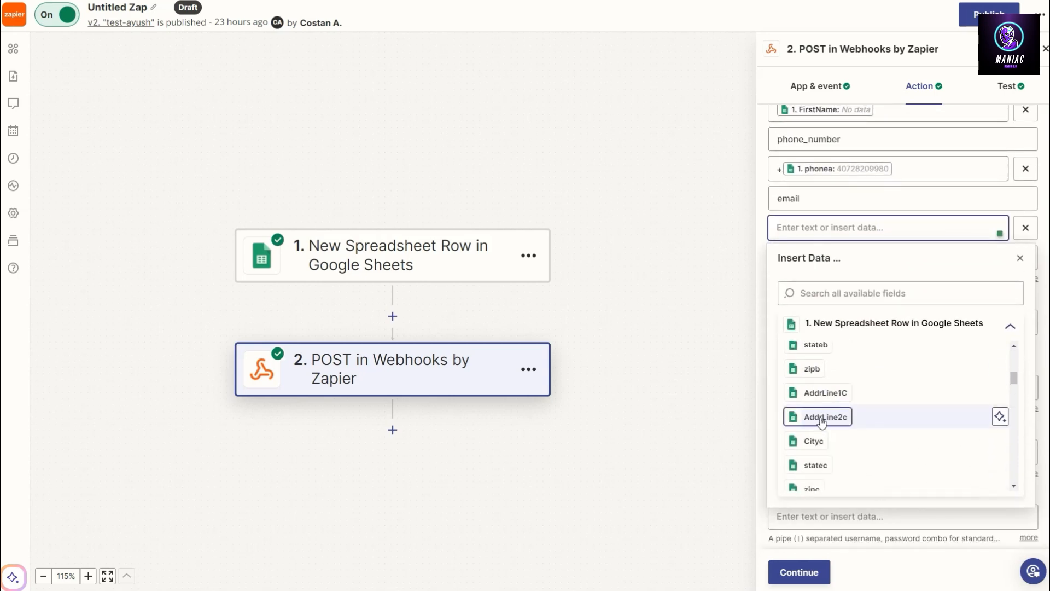
pyautogui.scroll(-1, 821, 419)
pyautogui.scroll(-5, 821, 418)
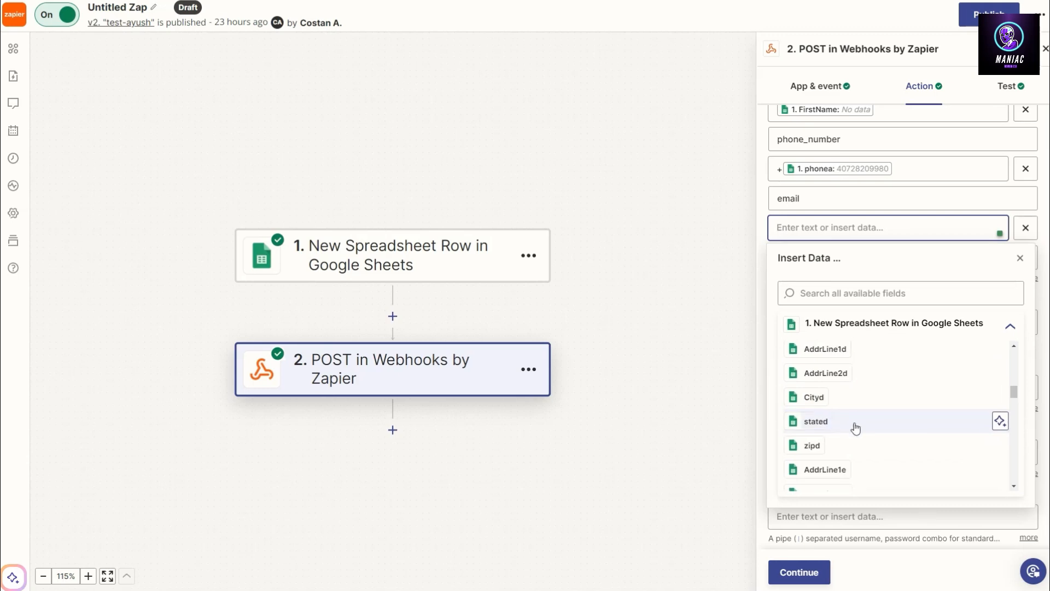
pyautogui.scroll(-5, 846, 431)
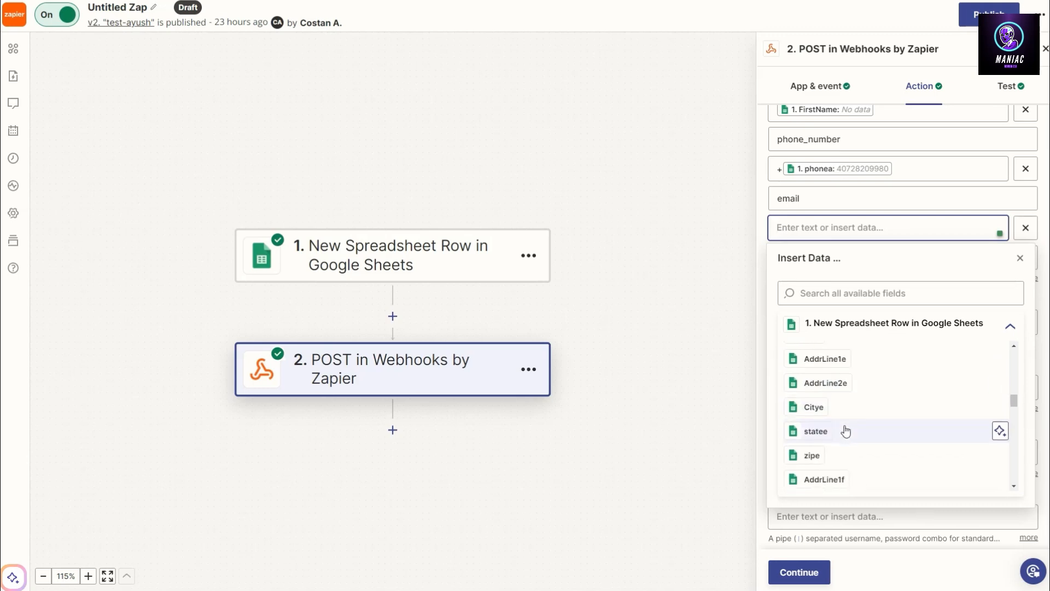
pyautogui.scroll(-3, 836, 440)
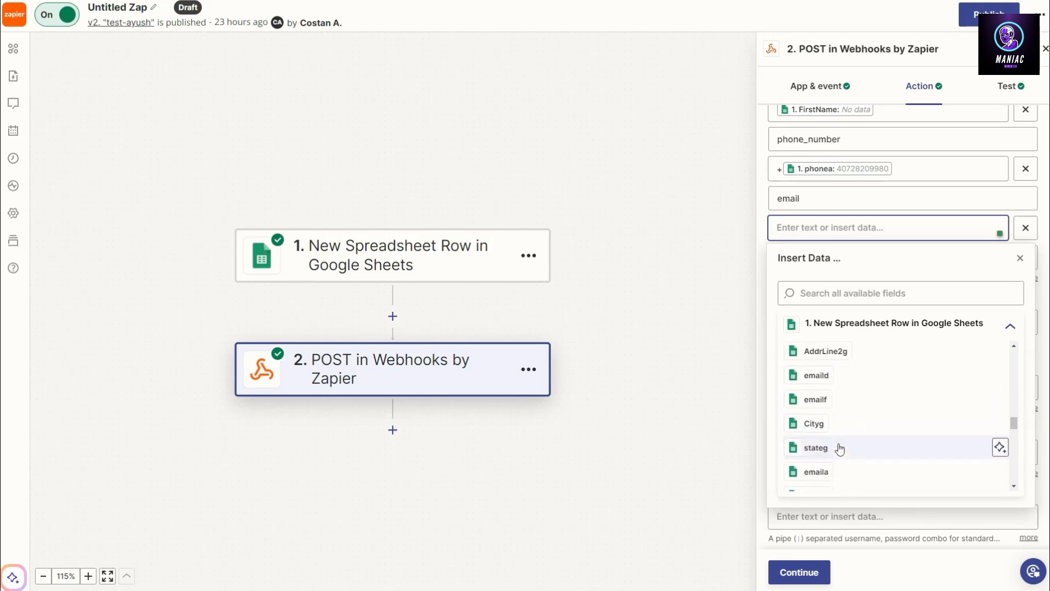
pyautogui.click(816, 375)
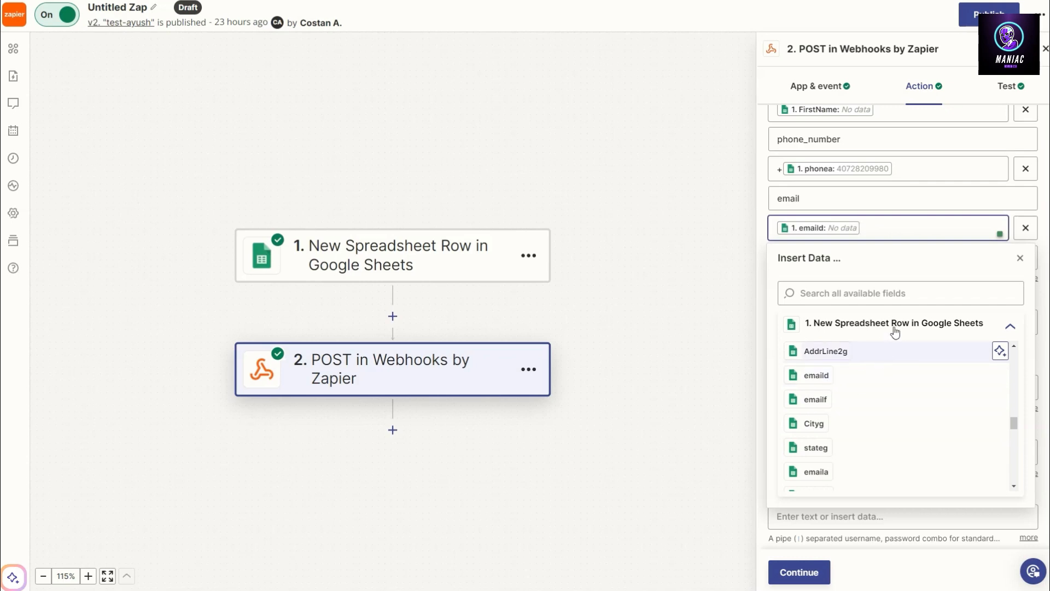
pyautogui.click(1047, 208)
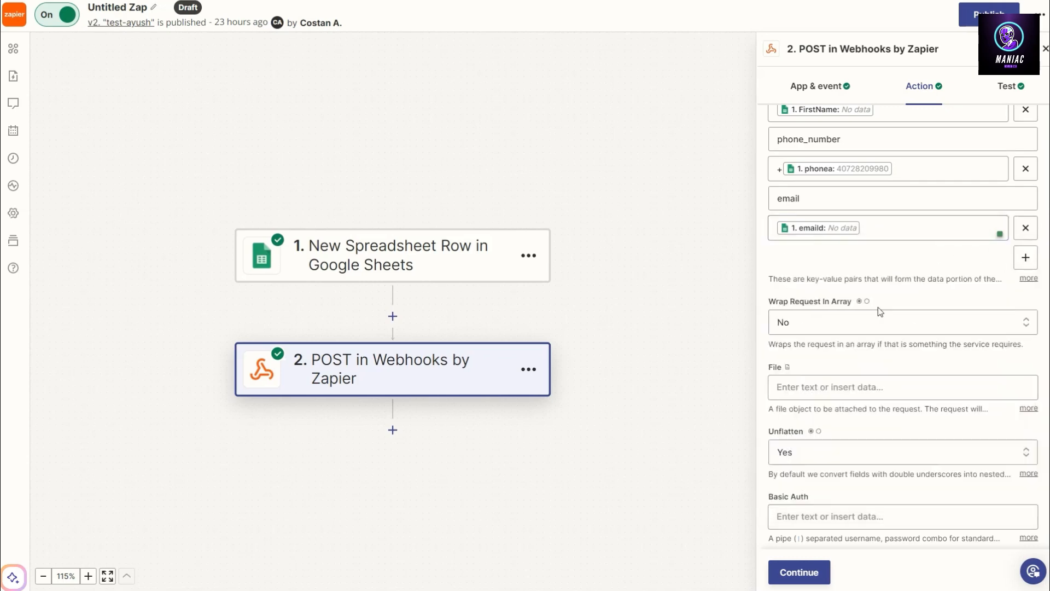
pyautogui.scroll(-2, 878, 306)
pyautogui.click(799, 573)
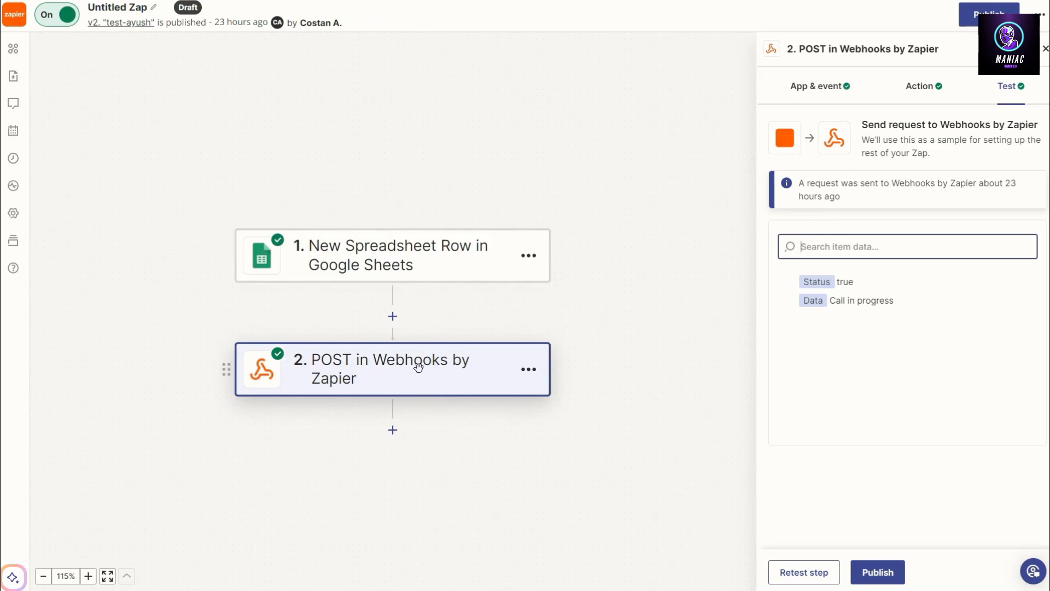
# Insert a Delay by Zapier step between the spreadsheet trigger and the webhook, choosing the Delay For event.
pyautogui.click(393, 316)
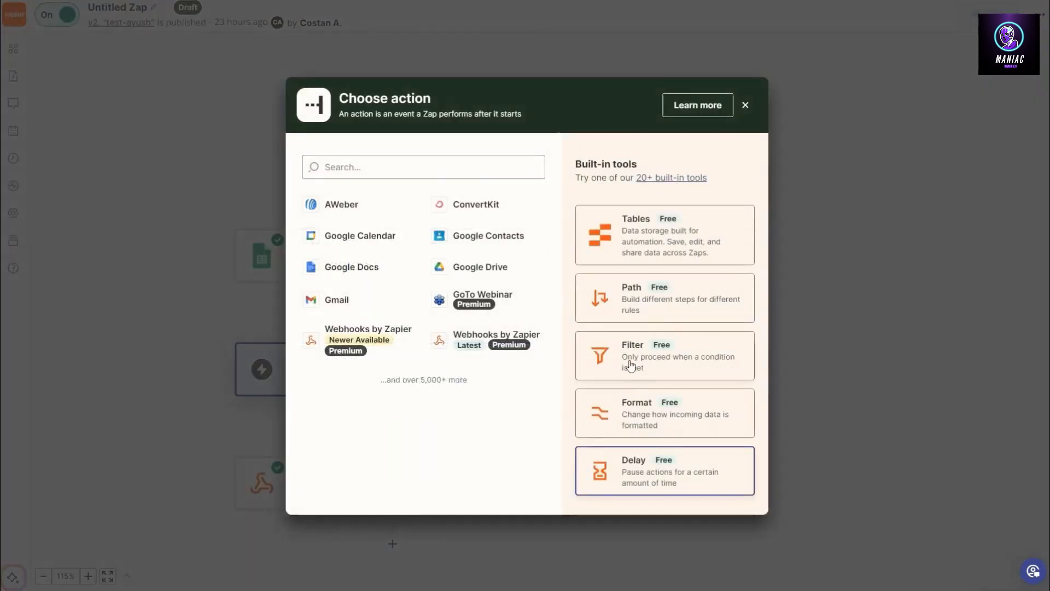
pyautogui.click(696, 471)
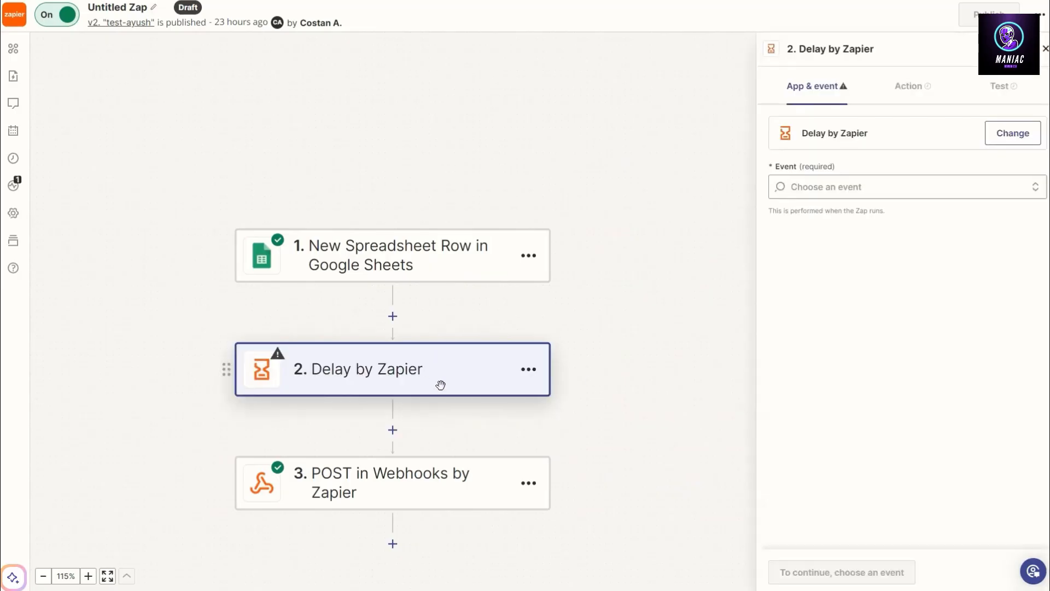
pyautogui.click(838, 186)
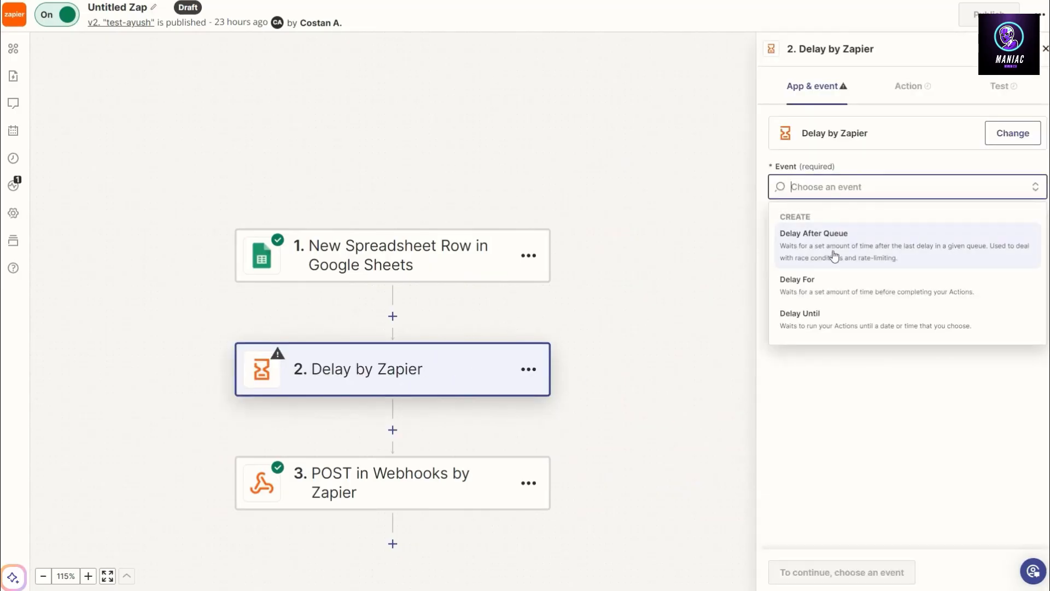
pyautogui.click(836, 294)
pyautogui.click(808, 572)
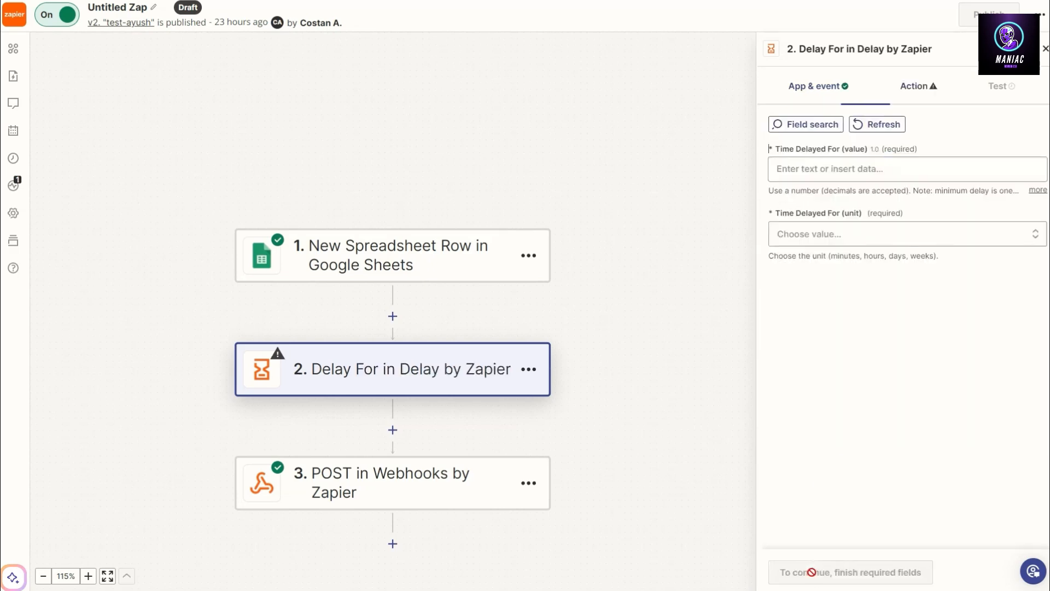
# Set the delay time to 1 minutes and continue to the delay test.
pyautogui.click(848, 173)
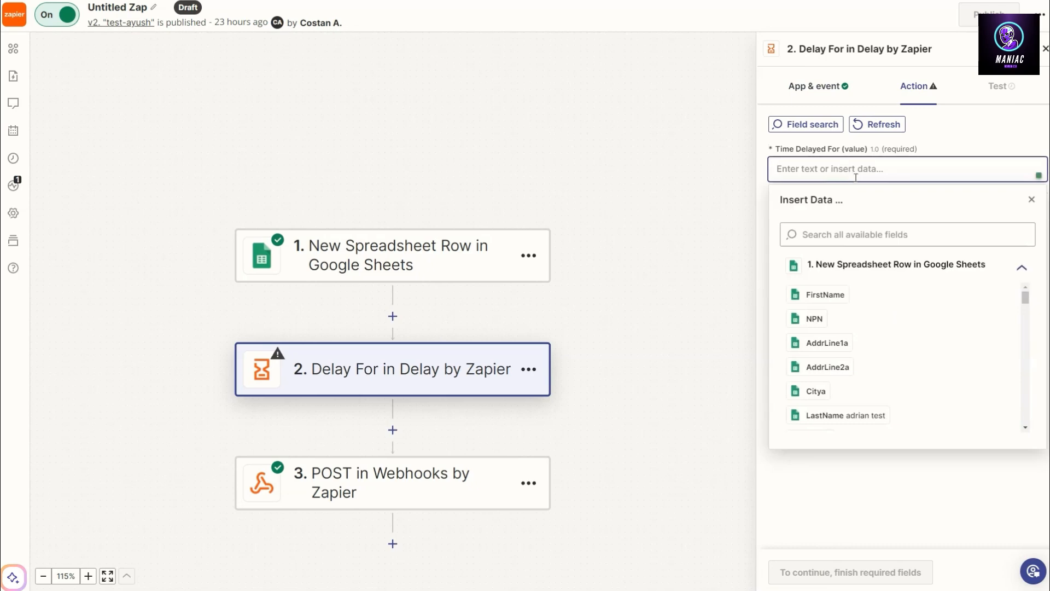
pyautogui.click(958, 148)
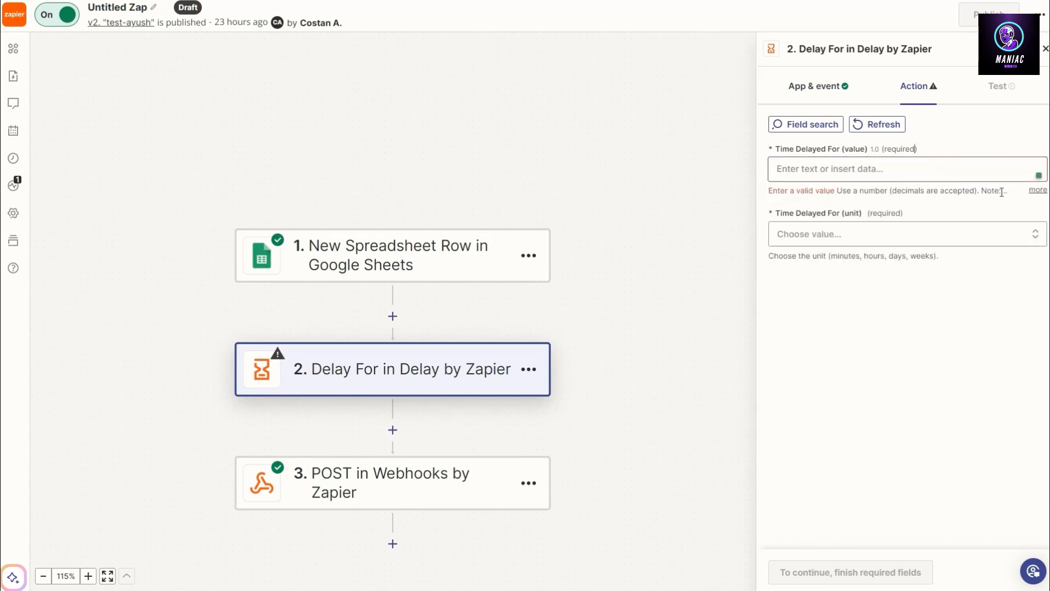
pyautogui.click(1037, 190)
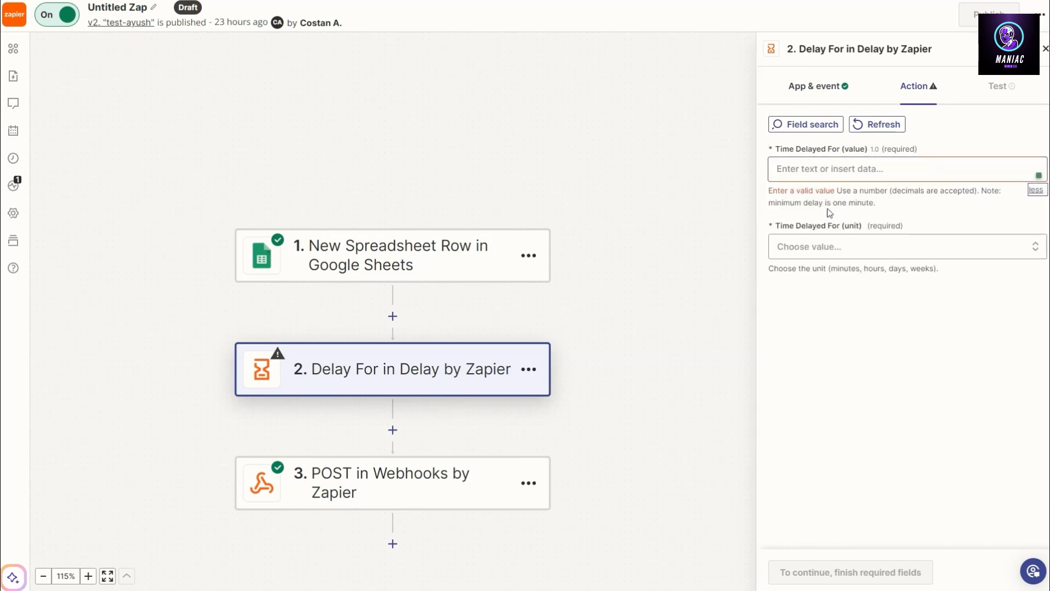
pyautogui.click(901, 172)
pyautogui.write('1')
pyautogui.click(947, 150)
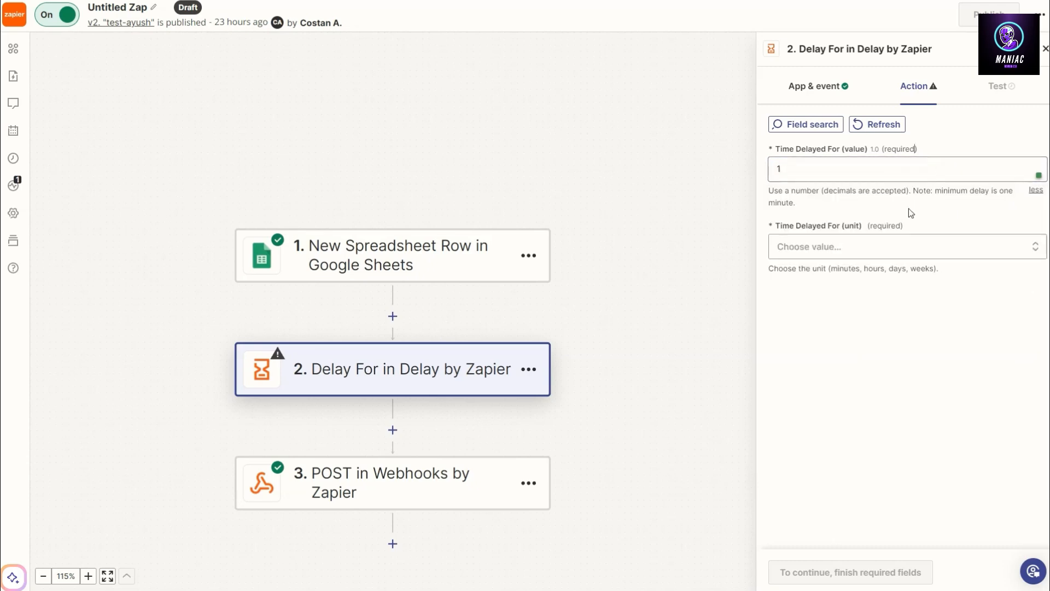
pyautogui.click(846, 250)
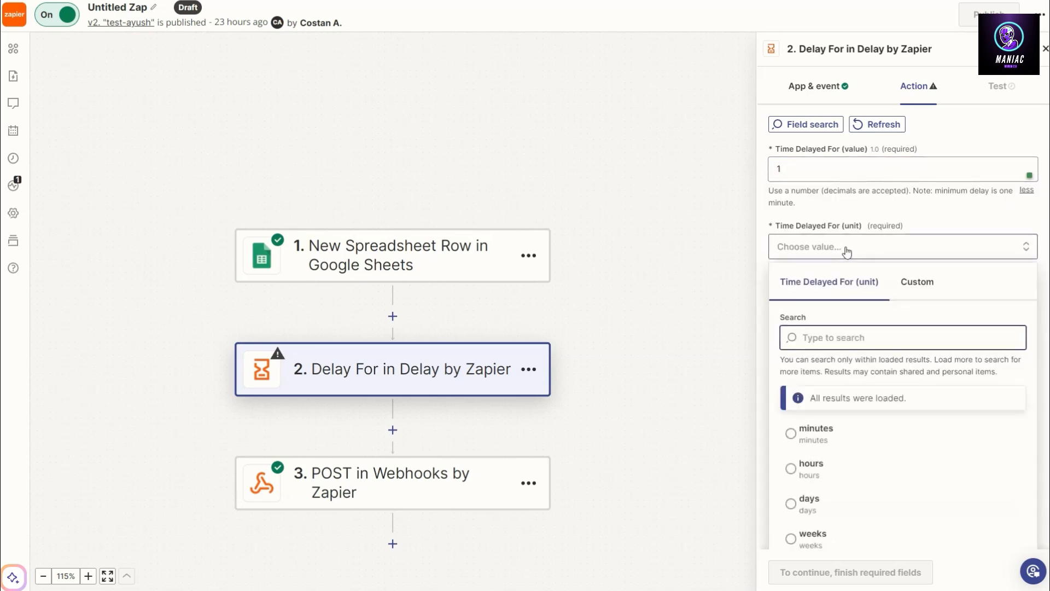
pyautogui.click(831, 434)
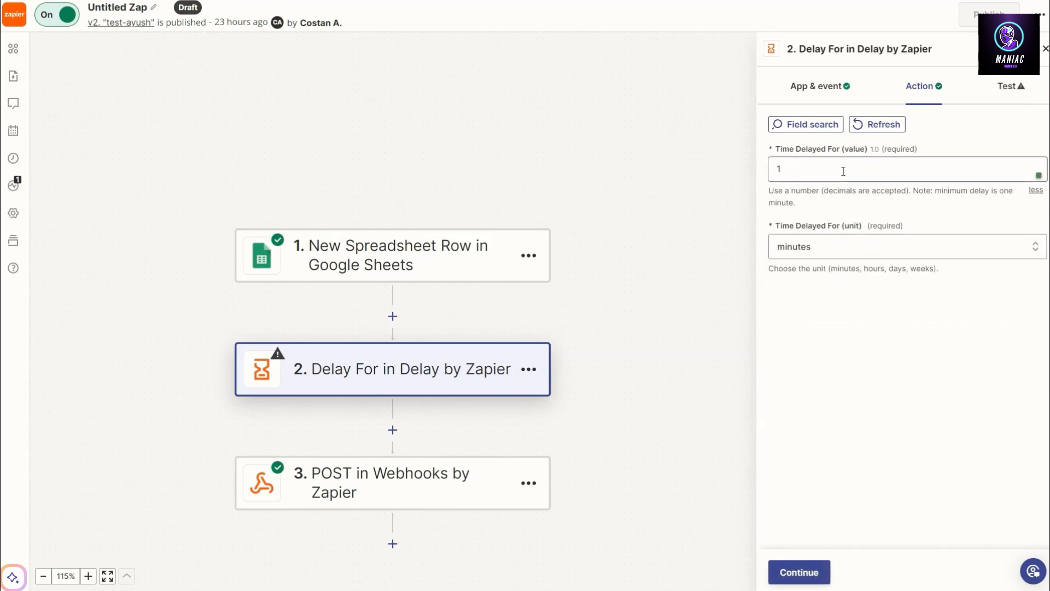
pyautogui.click(805, 572)
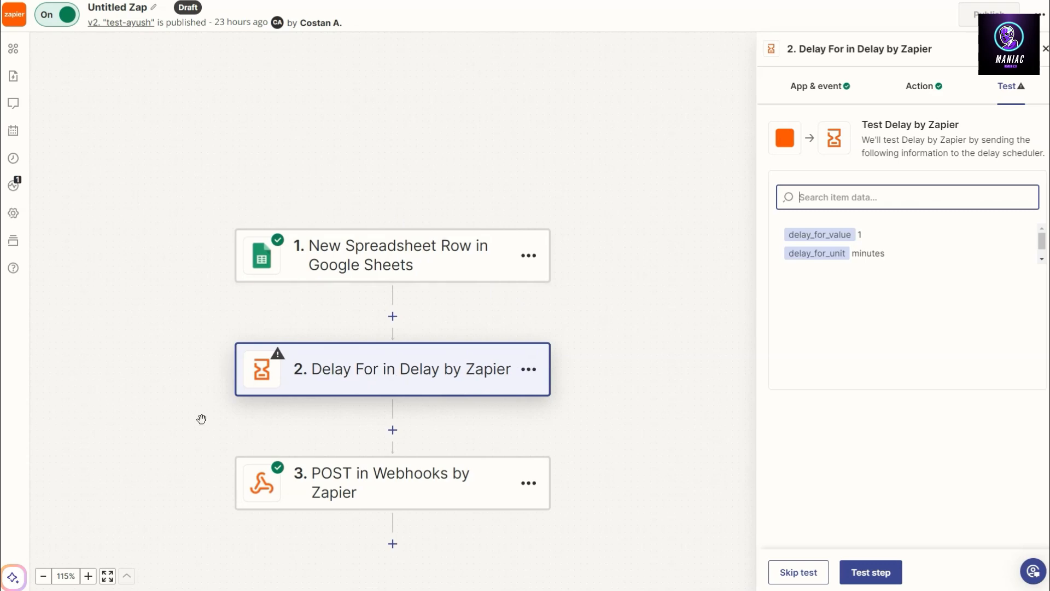
pyautogui.scroll(-3, 569, 287)
pyautogui.scroll(-2, 585, 277)
pyautogui.scroll(5, 563, 273)
pyautogui.scroll(-2, 401, 366)
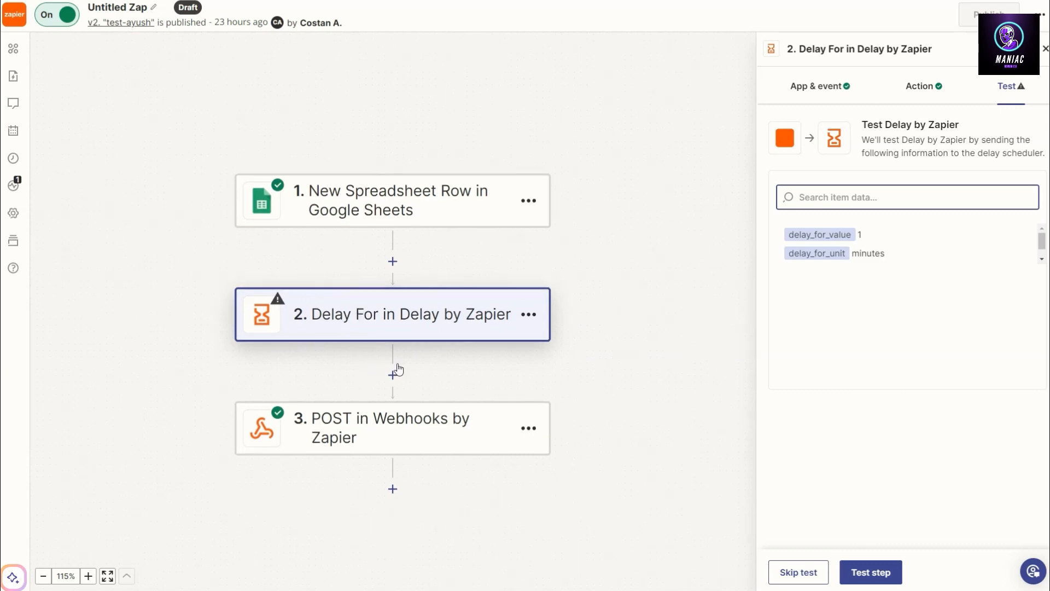